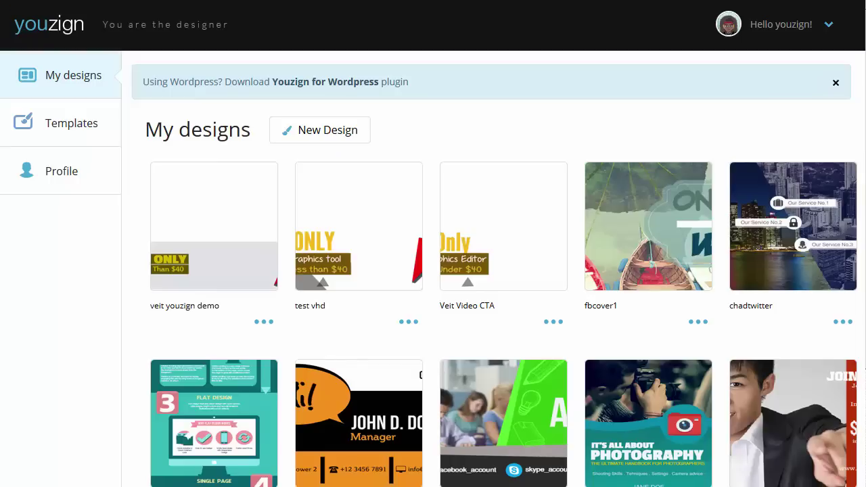
Step: Open the Templates gallery and scroll down to the Facebook Cover Photo templates
{"action": "left_click", "coordinate": [68, 128]}
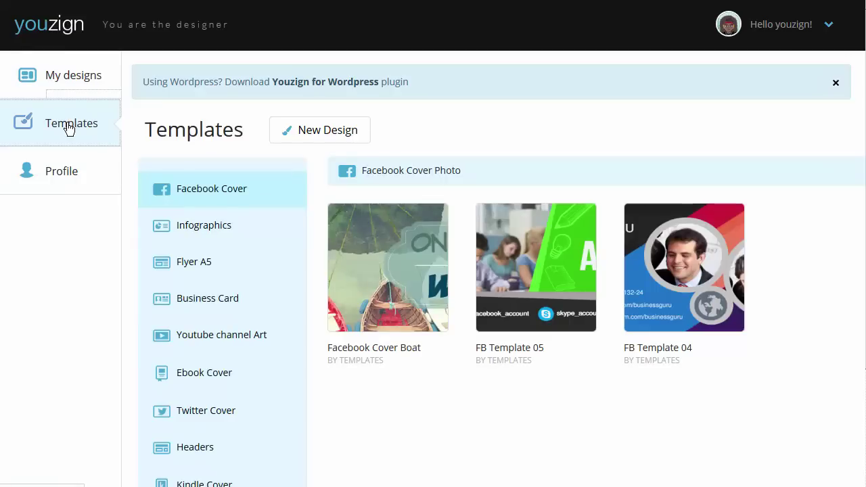
{"action": "scroll", "coordinate": [171, 76], "scroll_direction": "down", "scroll_amount": 1}
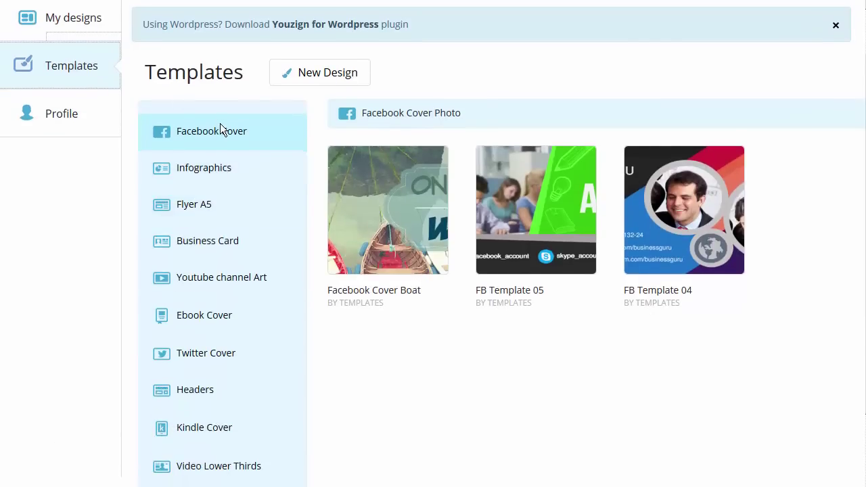
{"action": "scroll", "coordinate": [221, 130], "scroll_direction": "down", "scroll_amount": 1}
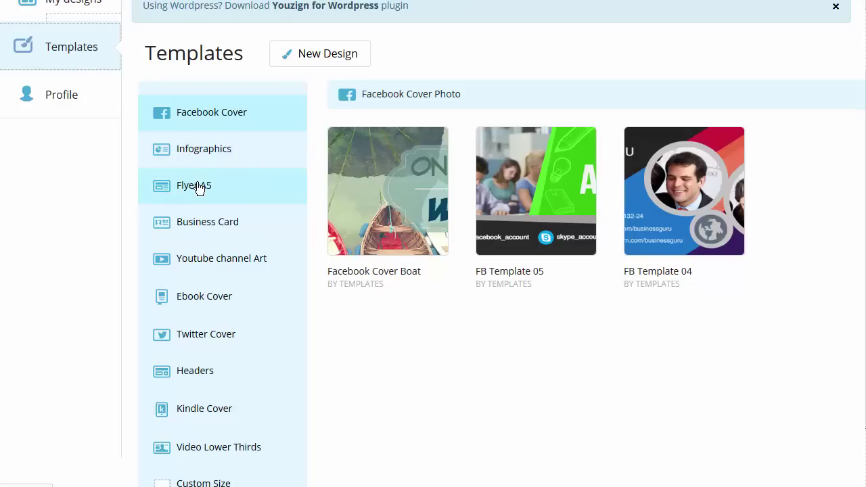
{"action": "scroll", "coordinate": [198, 189], "scroll_direction": "down", "scroll_amount": 1}
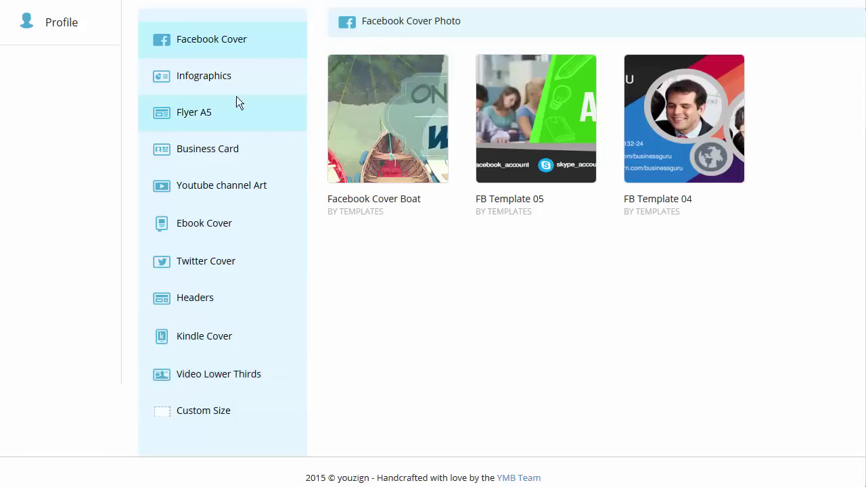
Step: Show the Infographics templates and scroll through them
{"action": "left_click", "coordinate": [210, 81]}
{"action": "scroll", "coordinate": [484, 156], "scroll_direction": "down", "scroll_amount": 1}
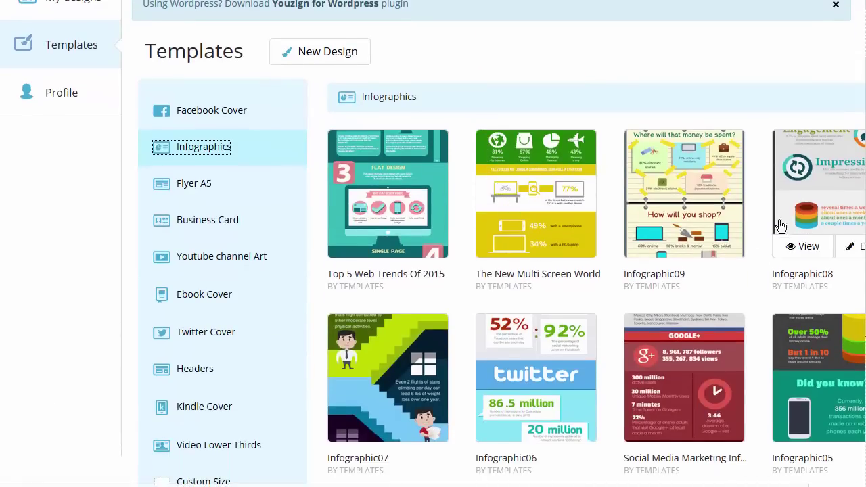
{"action": "scroll", "coordinate": [736, 258], "scroll_direction": "down", "scroll_amount": 1}
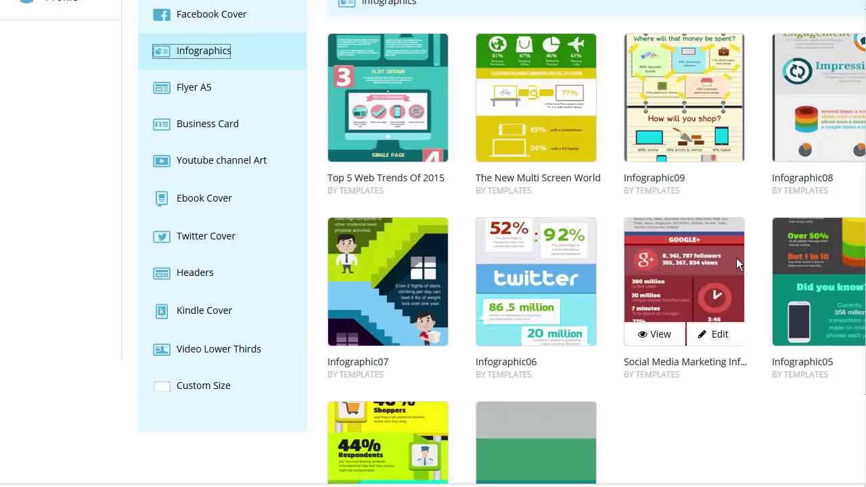
Step: Switch to Video Lower Thirds and browse templates like Breaking News and Video Fashion
{"action": "left_click", "coordinate": [226, 352]}
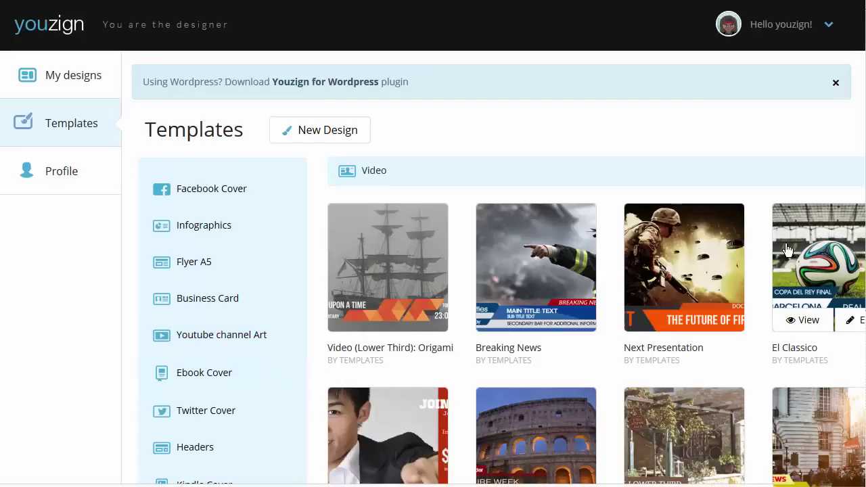
{"action": "scroll", "coordinate": [783, 257], "scroll_direction": "down", "scroll_amount": 3}
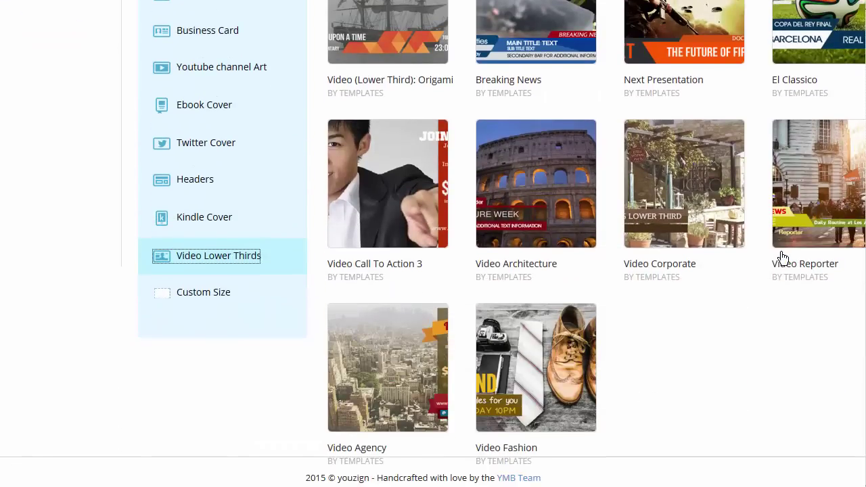
{"action": "scroll", "coordinate": [781, 254], "scroll_direction": "up", "scroll_amount": 1}
{"action": "scroll", "coordinate": [783, 257], "scroll_direction": "down", "scroll_amount": 1}
{"action": "scroll", "coordinate": [781, 254], "scroll_direction": "up", "scroll_amount": 2}
{"action": "scroll", "coordinate": [783, 256], "scroll_direction": "down", "scroll_amount": 1}
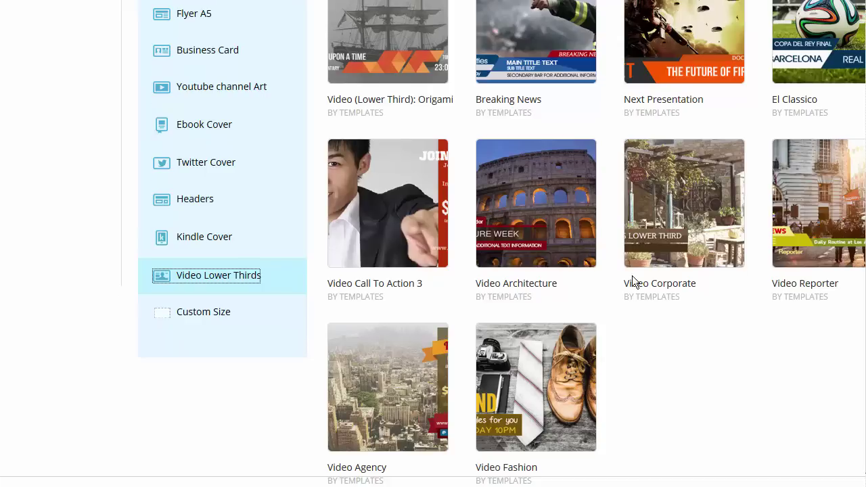
{"action": "scroll", "coordinate": [633, 284], "scroll_direction": "up", "scroll_amount": 2}
{"action": "scroll", "coordinate": [634, 291], "scroll_direction": "down", "scroll_amount": 2}
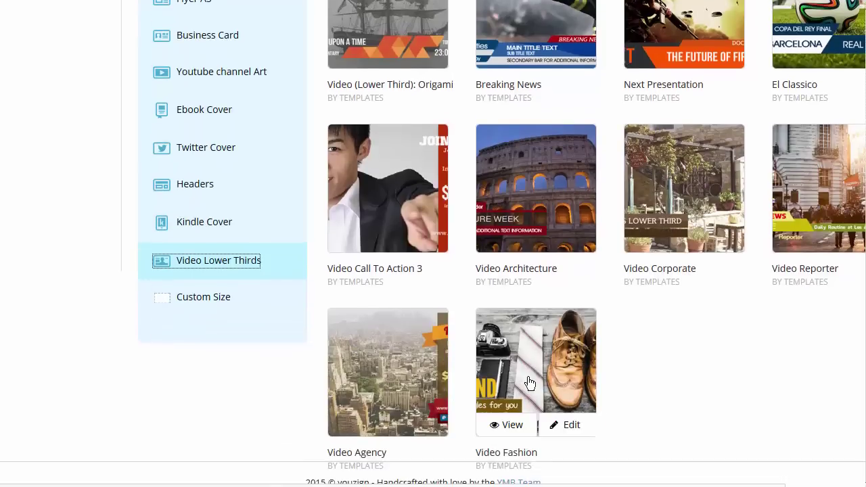
{"action": "scroll", "coordinate": [601, 332], "scroll_direction": "up", "scroll_amount": 2}
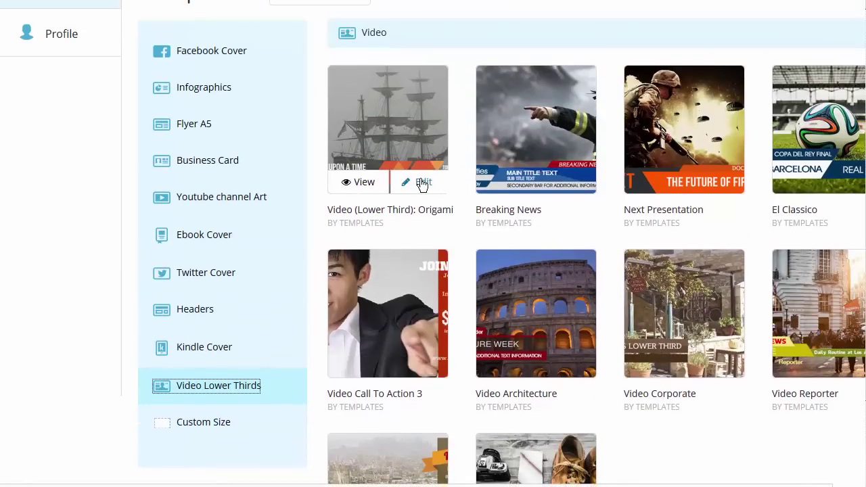
Step: Open the Origami lower-third template and save it as 'veit demo 13245'
{"action": "left_click", "coordinate": [422, 183]}
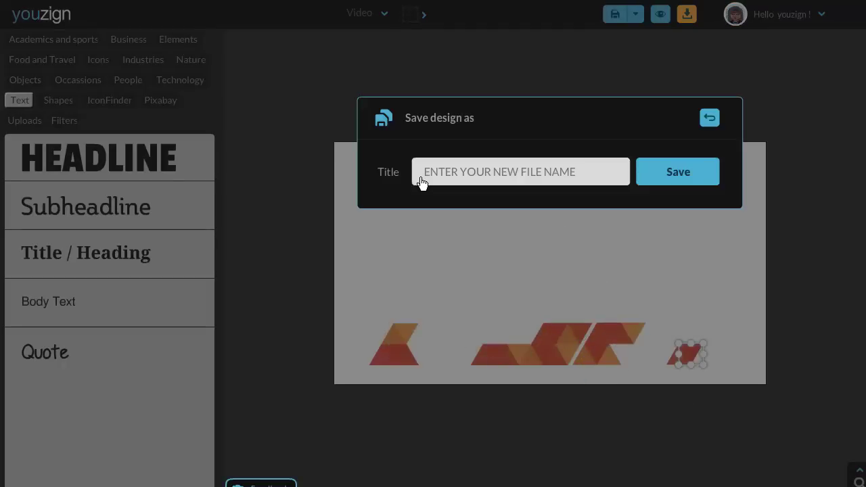
{"action": "left_click", "coordinate": [476, 170]}
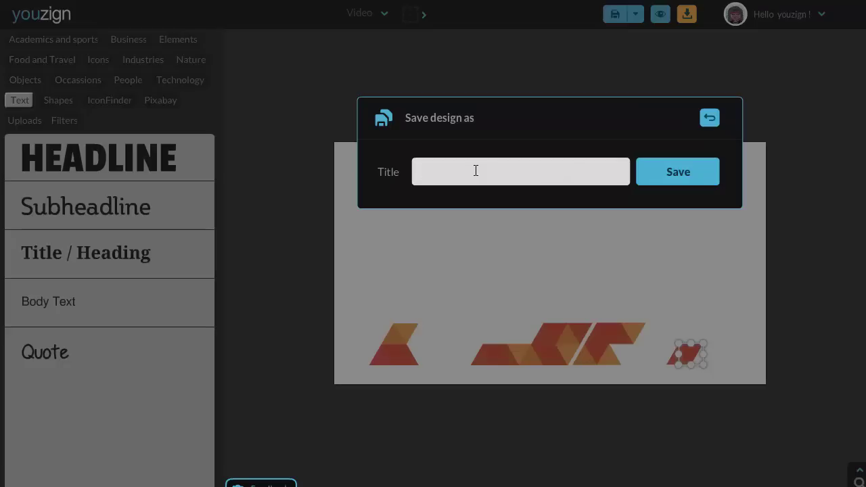
{"action": "type", "text": "veit desig"}
{"action": "key", "text": "BackSpace"}
{"action": "key", "text": "BackSpace"}
{"action": "key", "text": "BackSpace"}
{"action": "type", "text": "mo 13245"}
{"action": "left_click", "coordinate": [675, 173]}
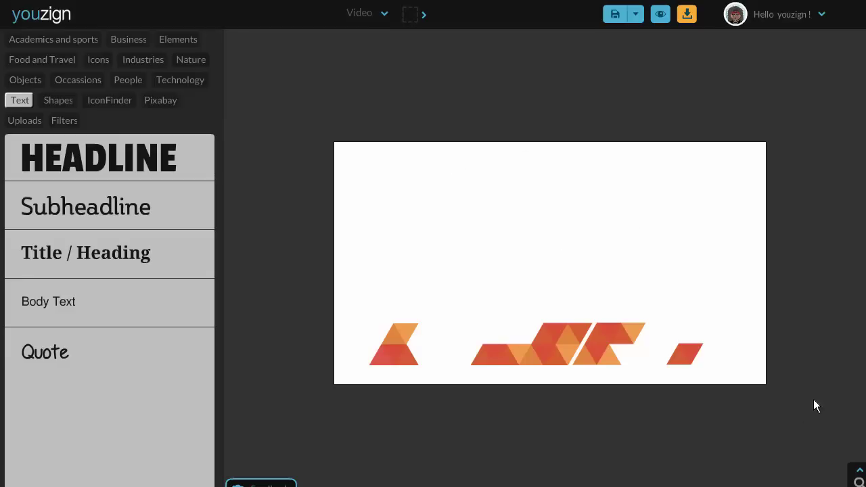
Step: Zoom the canvas to about 140%, pan around, then fit it back to the screen
{"action": "mouse_move", "coordinate": [859, 448]}
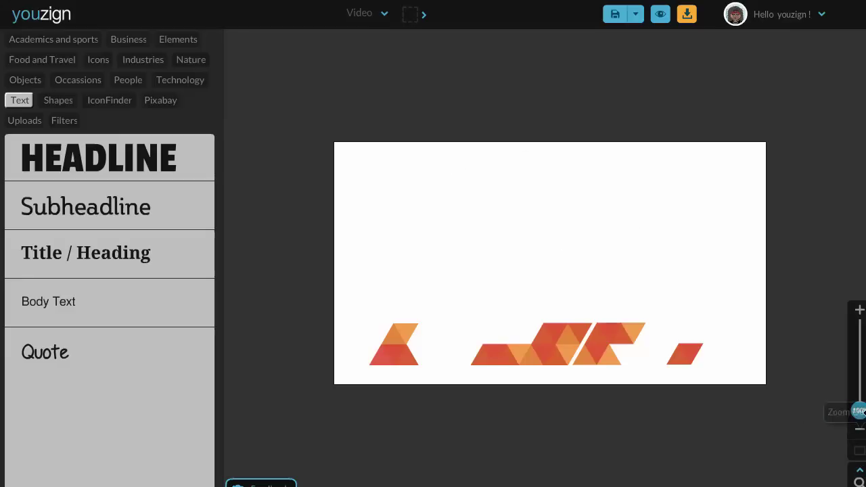
{"action": "left_click_drag", "start_coordinate": [858, 410], "coordinate": [857, 328]}
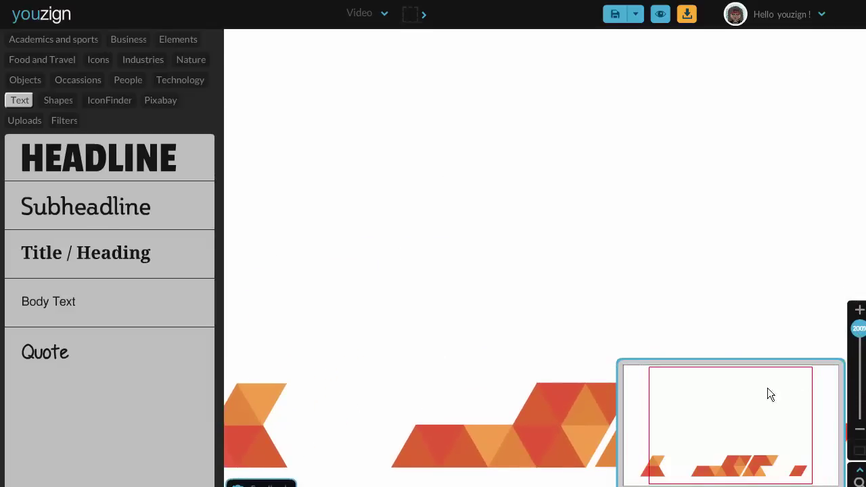
{"action": "mouse_move", "coordinate": [738, 413]}
{"action": "left_mouse_down"}
{"action": "mouse_move", "coordinate": [713, 410]}
{"action": "mouse_move", "coordinate": [735, 414]}
{"action": "left_mouse_up"}
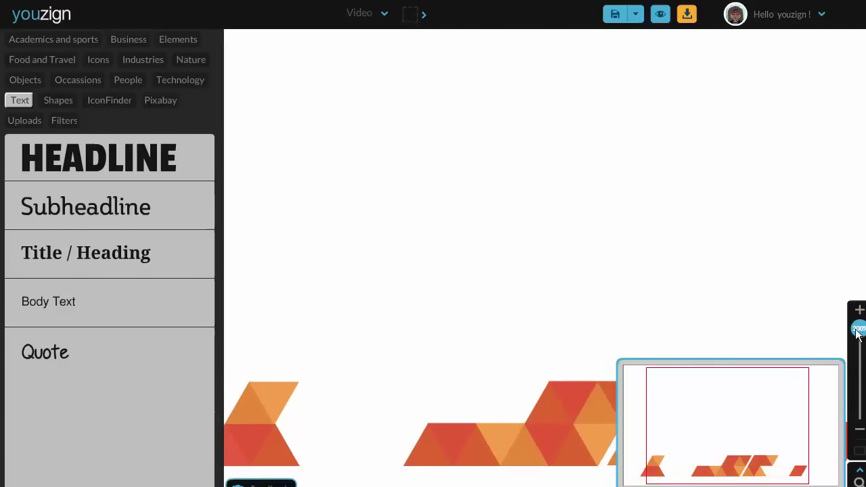
{"action": "left_click", "coordinate": [858, 450]}
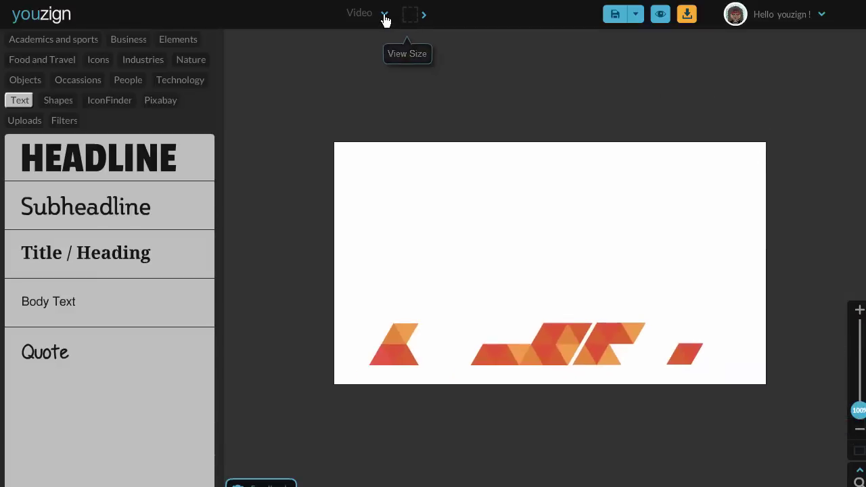
Step: Change the canvas to a custom size of 1280 × 720 pixels
{"action": "left_click", "coordinate": [411, 17]}
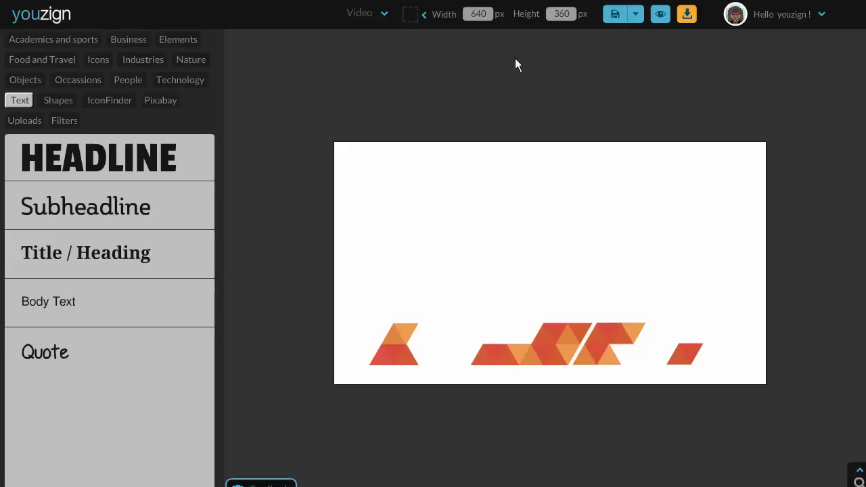
{"action": "left_click", "coordinate": [385, 16]}
{"action": "left_click", "coordinate": [361, 375]}
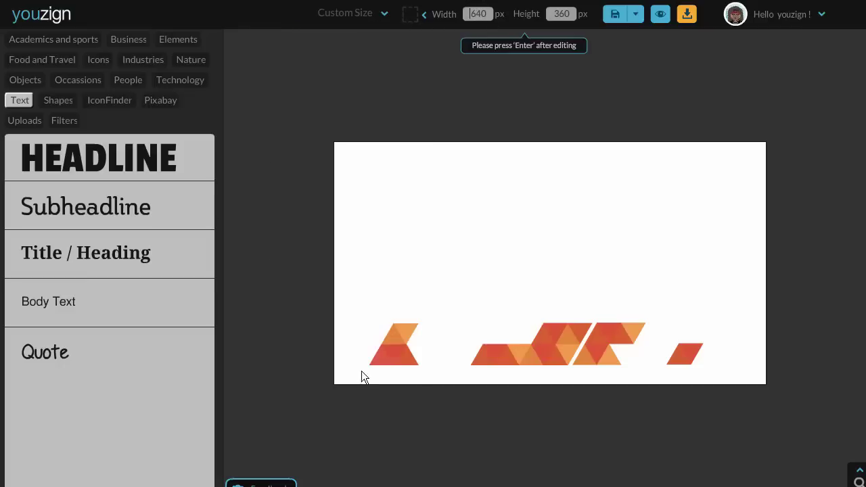
{"action": "double_click", "coordinate": [476, 14]}
{"action": "type", "text": "128"}
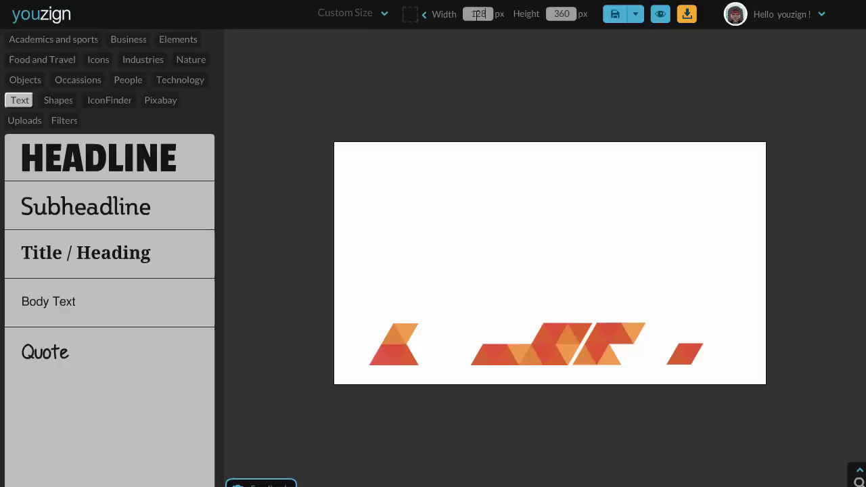
{"action": "type", "text": "0"}
{"action": "double_click", "coordinate": [561, 13]}
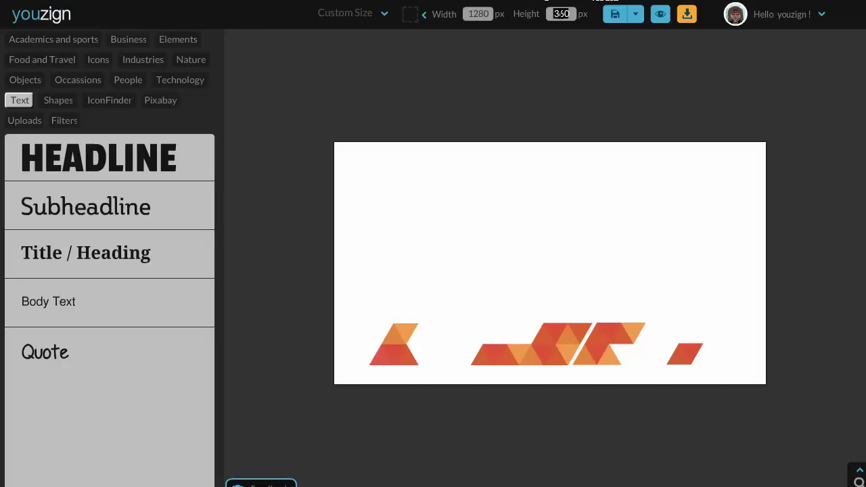
{"action": "type", "text": "720"}
Step: Leave the editor for My designs and delete the 'veit demo 13245' design
{"action": "left_click", "coordinate": [822, 15]}
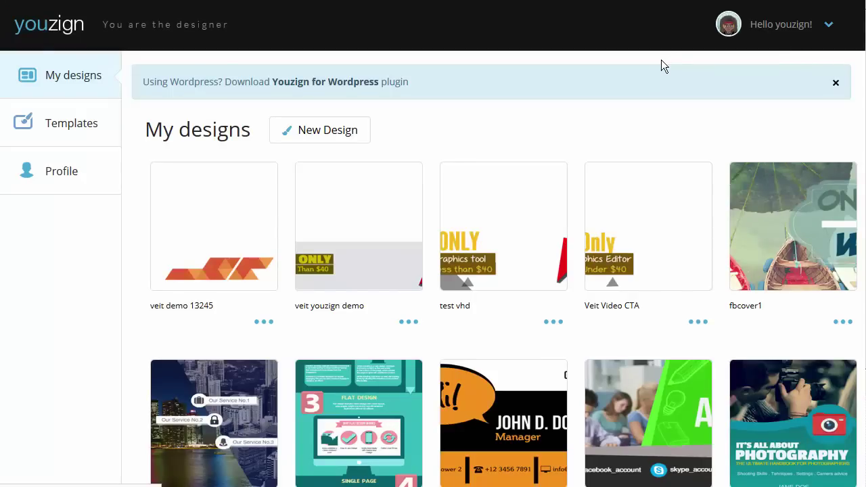
{"action": "left_click", "coordinate": [264, 323]}
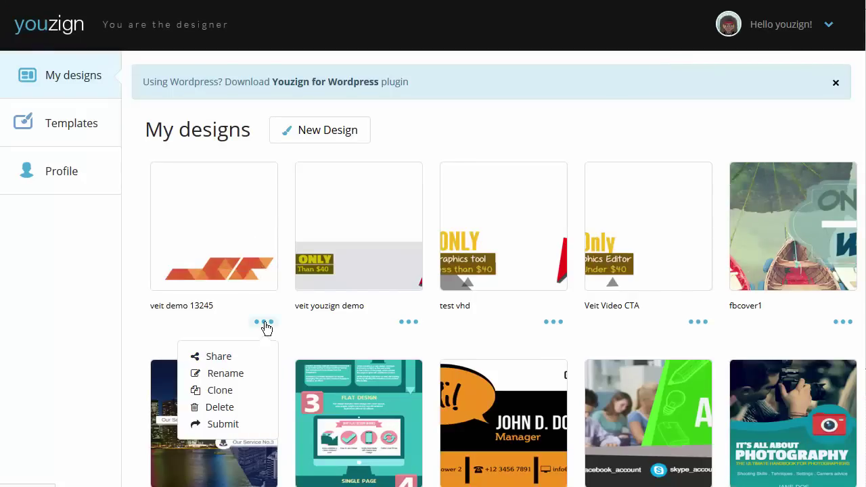
{"action": "mouse_move", "coordinate": [263, 327]}
{"action": "left_click", "coordinate": [219, 409]}
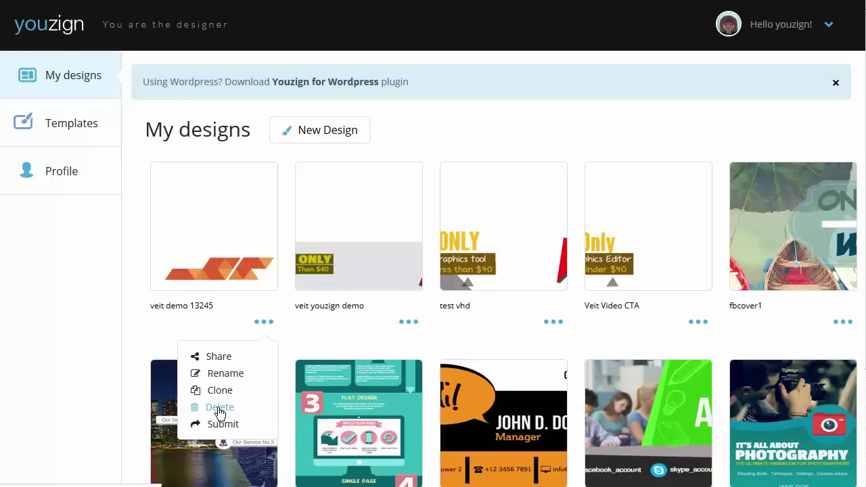
{"action": "left_click", "coordinate": [220, 407]}
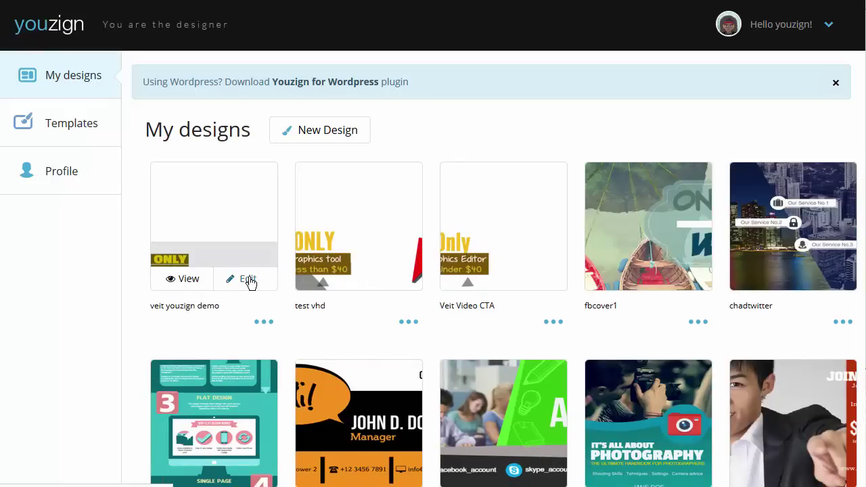
Step: Open 'veit youzign demo', move the dark triangle to the top centre and enlarge it
{"action": "left_click", "coordinate": [248, 280]}
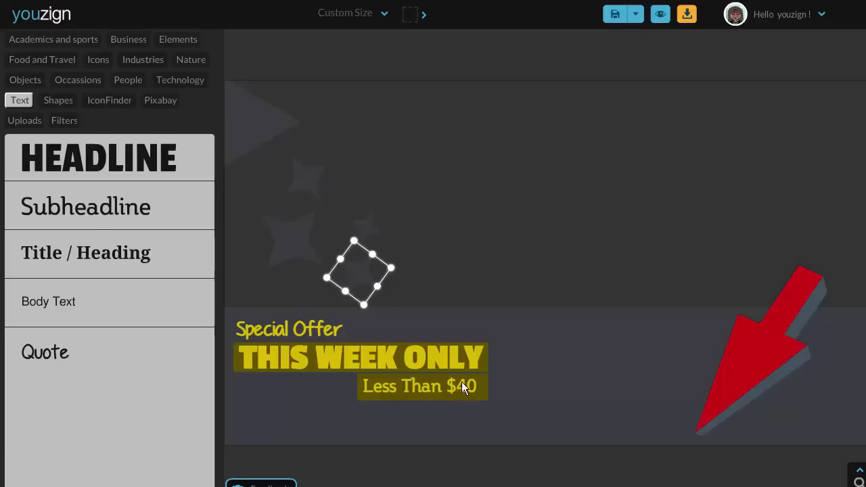
{"action": "left_click", "coordinate": [244, 115]}
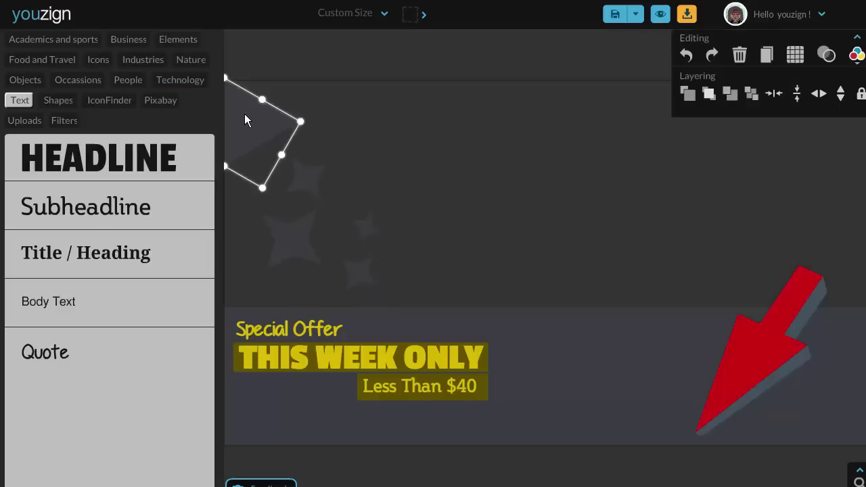
{"action": "left_click_drag", "start_coordinate": [258, 114], "coordinate": [460, 133]}
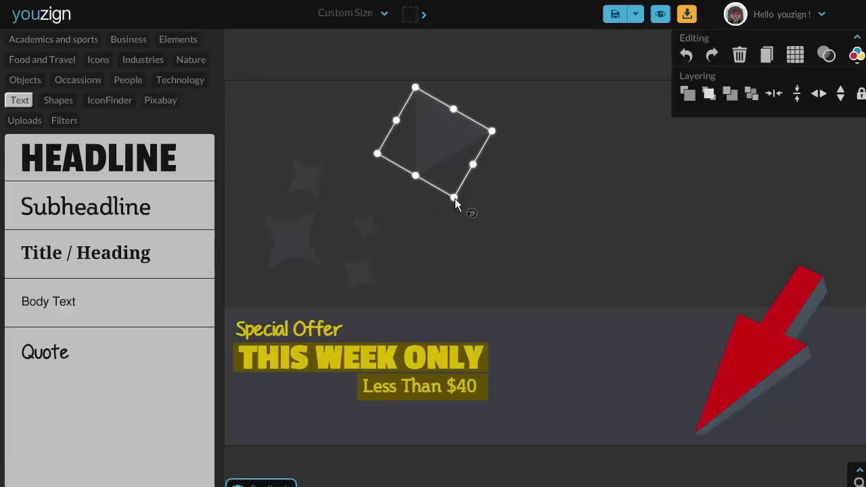
{"action": "left_click_drag", "start_coordinate": [453, 197], "coordinate": [686, 125]}
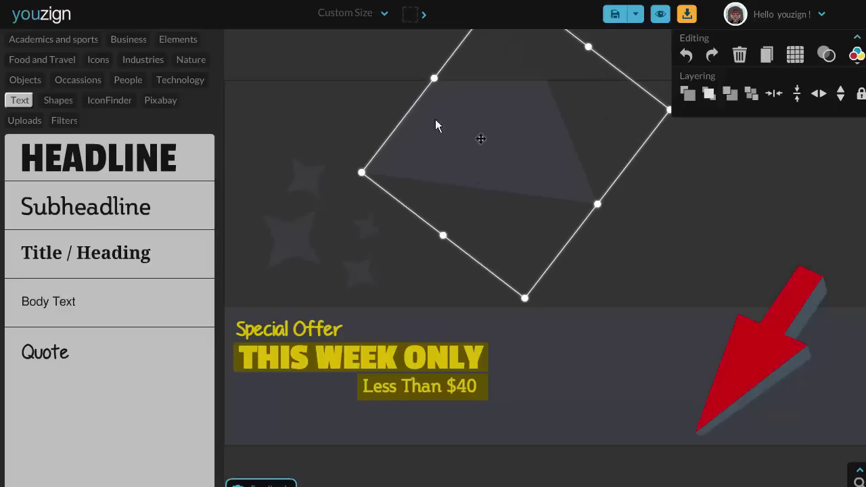
Step: Tint the triangle pink, set its opacity to 11%, and stretch it into a beam toward the text
{"action": "left_click", "coordinate": [538, 155]}
{"action": "left_click", "coordinate": [538, 155]}
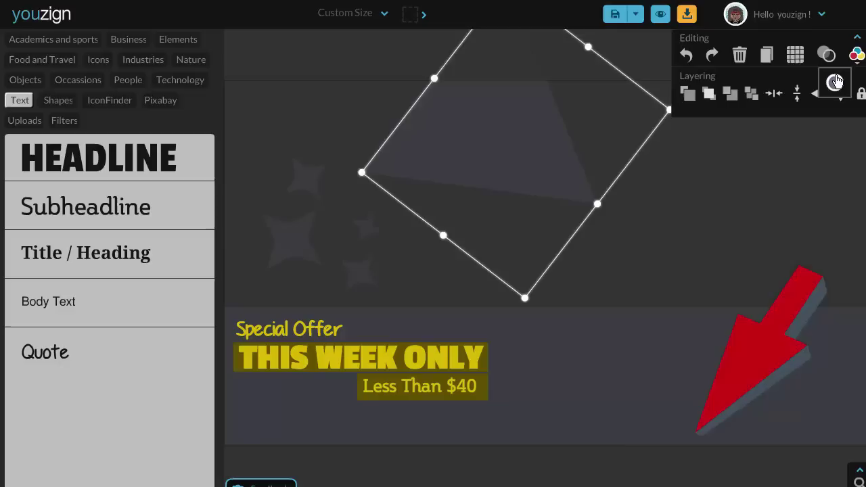
{"action": "left_click", "coordinate": [836, 81]}
{"action": "left_click_drag", "start_coordinate": [737, 101], "coordinate": [690, 115]}
{"action": "key", "text": "Return"}
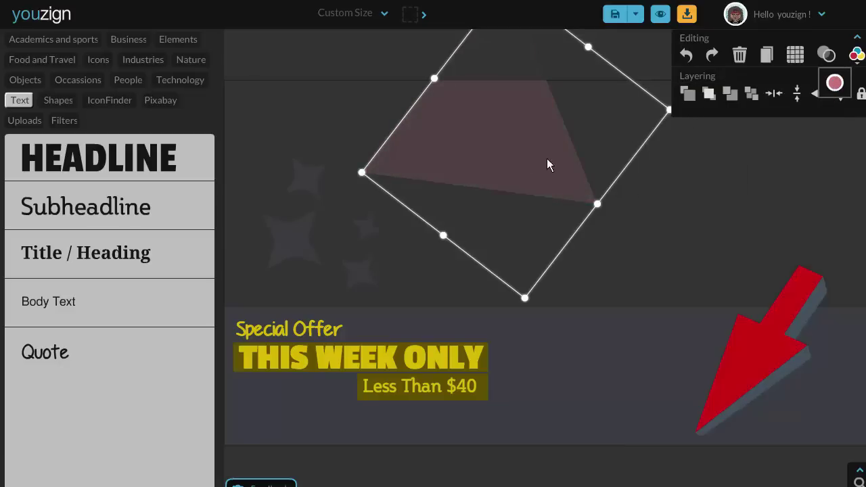
{"action": "left_click", "coordinate": [828, 57]}
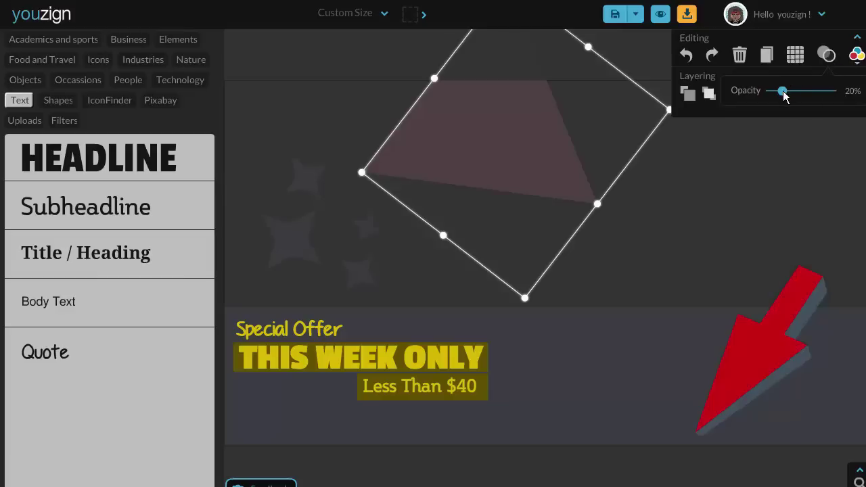
{"action": "left_click_drag", "start_coordinate": [784, 96], "coordinate": [777, 95]}
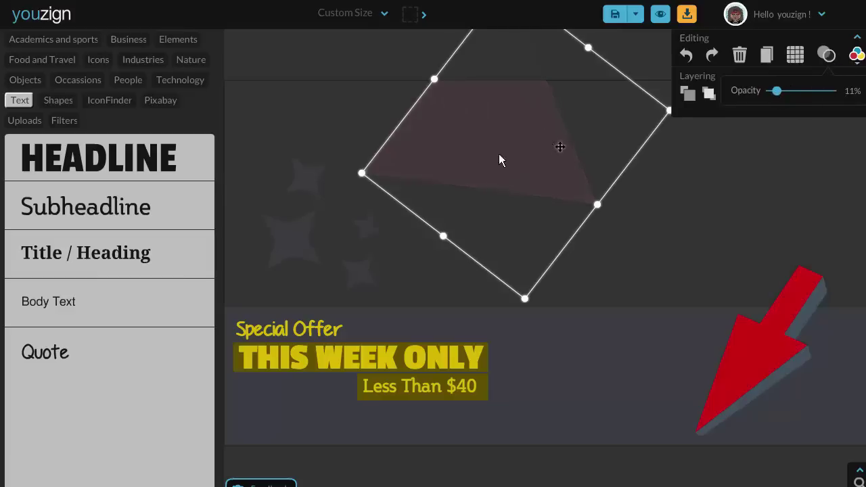
{"action": "left_click_drag", "start_coordinate": [560, 146], "coordinate": [350, 145]}
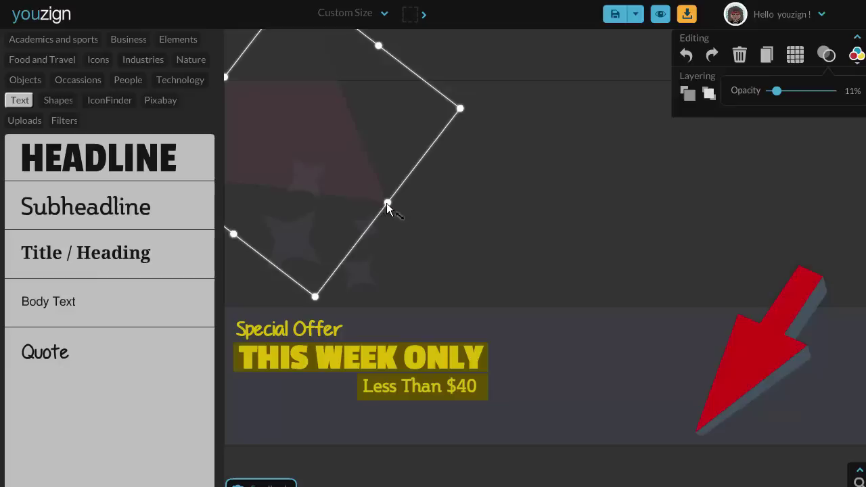
{"action": "left_click_drag", "start_coordinate": [387, 203], "coordinate": [666, 326]}
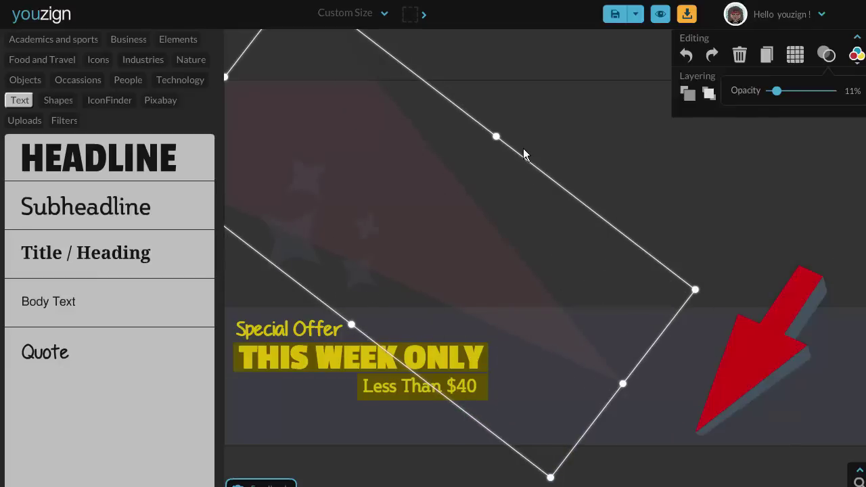
Step: Tilt the faint left star slightly and show the Shapes category in Elements
{"action": "left_click", "coordinate": [299, 239]}
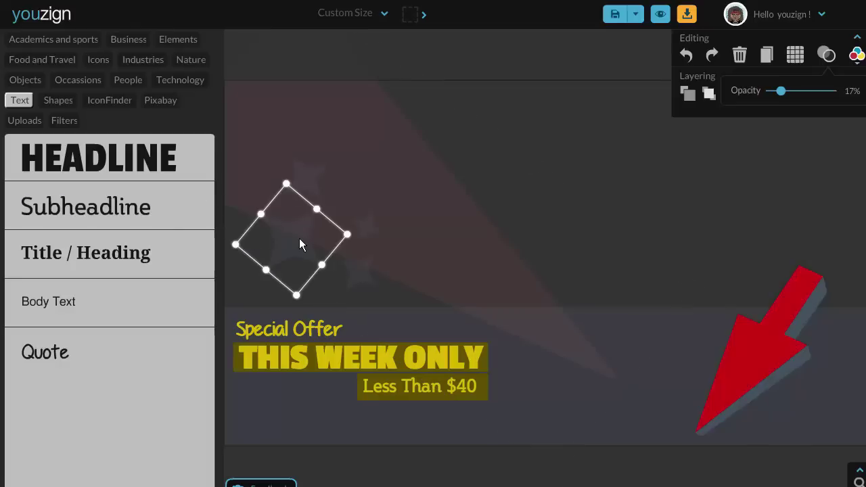
{"action": "left_click_drag", "start_coordinate": [349, 240], "coordinate": [343, 242]}
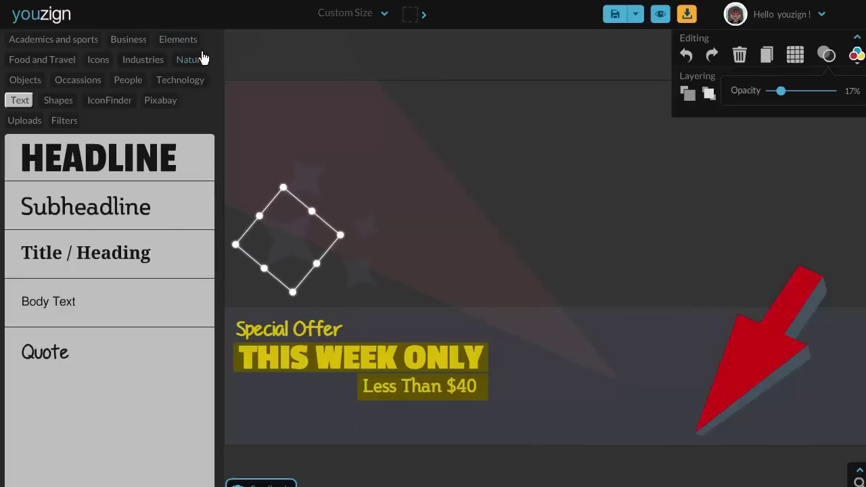
{"action": "left_click", "coordinate": [187, 41]}
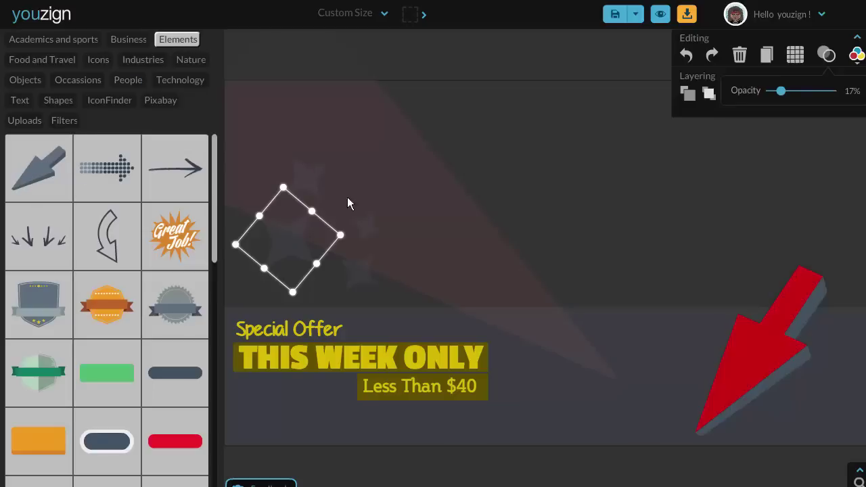
{"action": "left_click", "coordinate": [58, 101]}
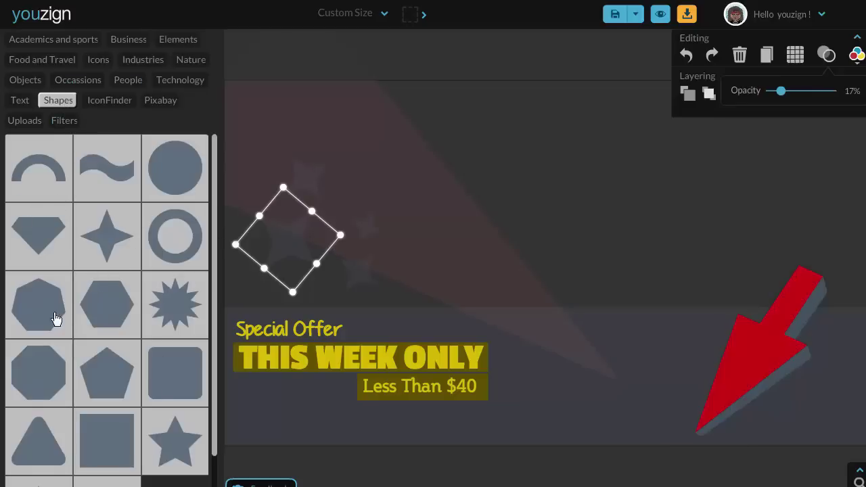
{"action": "left_click", "coordinate": [566, 188]}
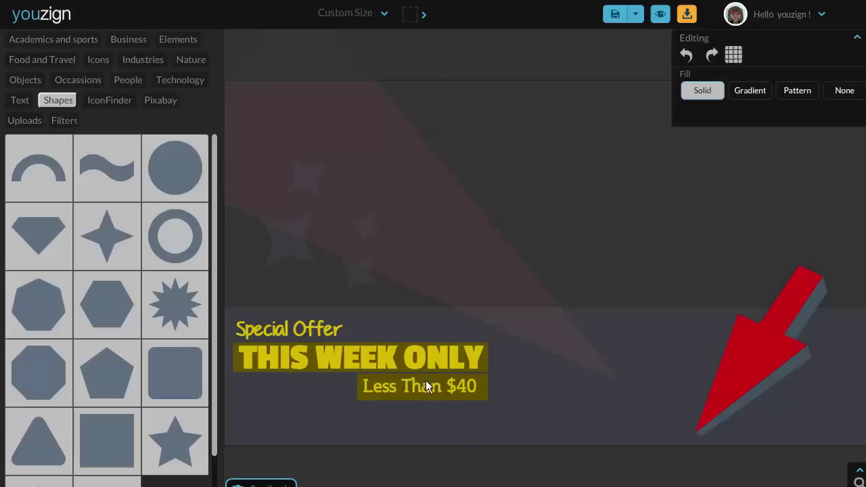
Step: Set the THIS WEEK ONLY headline to font size 100 and widen it onto one line
{"action": "left_click", "coordinate": [446, 355]}
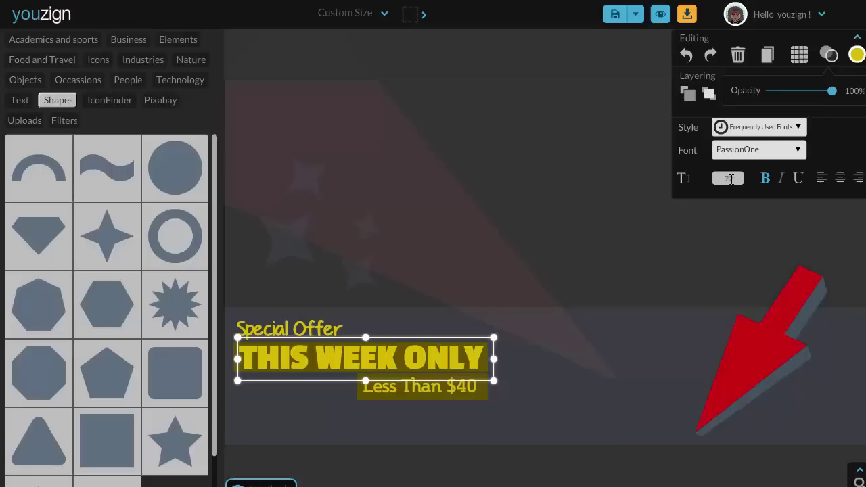
{"action": "type", "text": "100"}
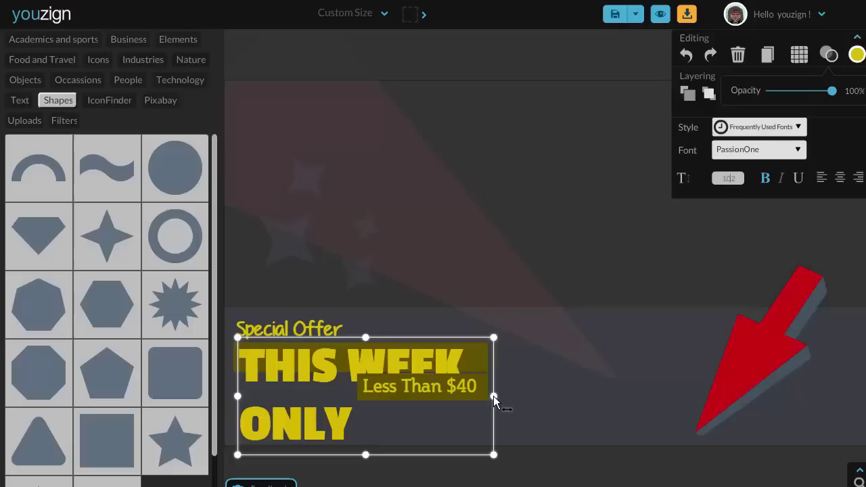
{"action": "left_click_drag", "start_coordinate": [493, 396], "coordinate": [622, 387]}
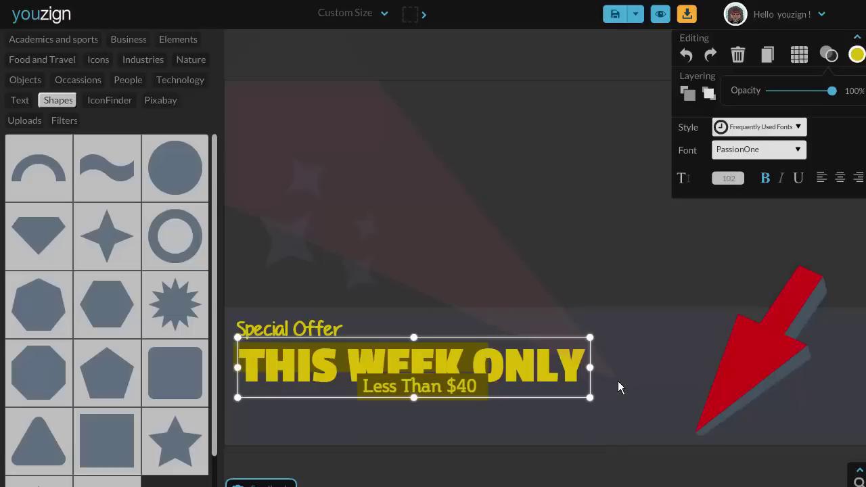
Step: Select and slightly nudge the Less Than $40 text
{"action": "left_click", "coordinate": [458, 385]}
{"action": "left_click_drag", "start_coordinate": [478, 386], "coordinate": [481, 386]}
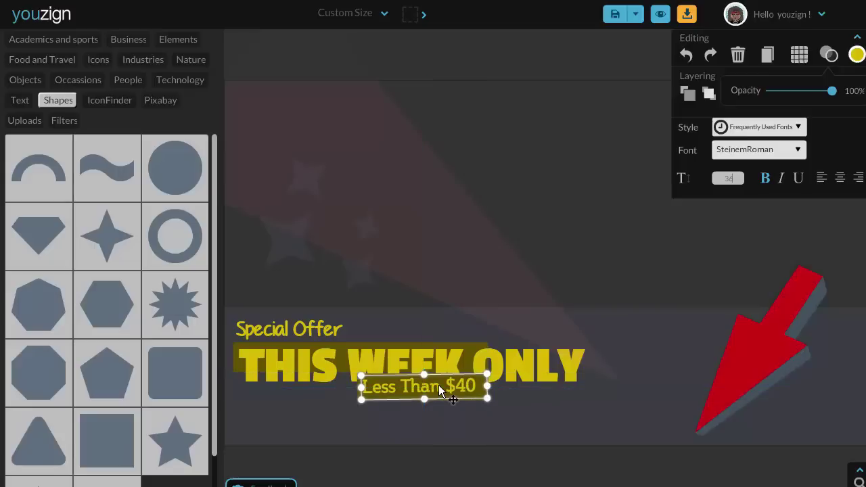
{"action": "left_click", "coordinate": [435, 391]}
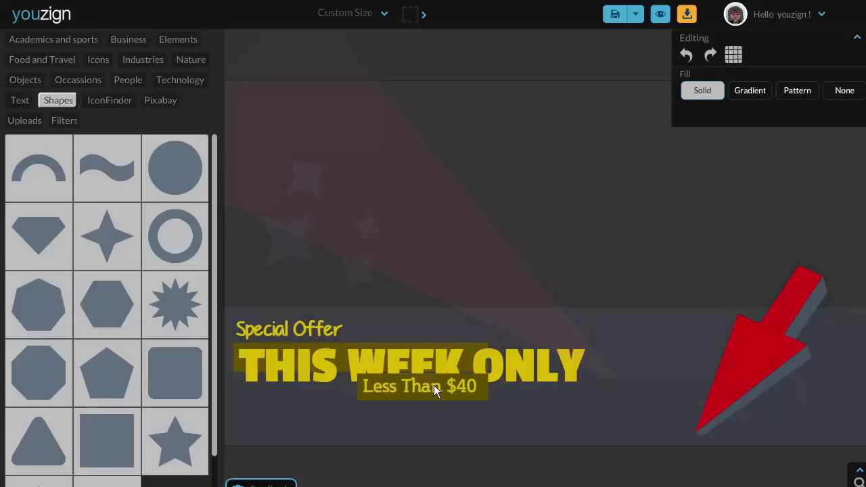
{"action": "left_click", "coordinate": [417, 385]}
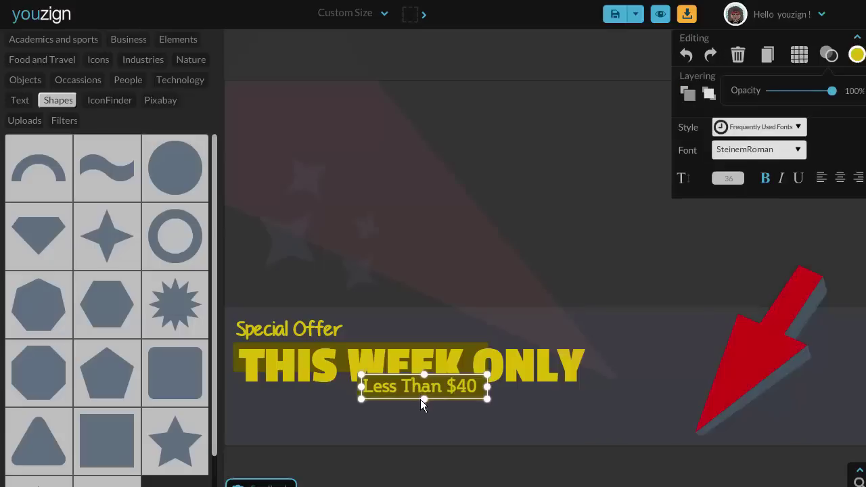
Step: Move Less Than $40 and its dark yellow backing box below the headline
{"action": "left_click_drag", "start_coordinate": [422, 388], "coordinate": [420, 422]}
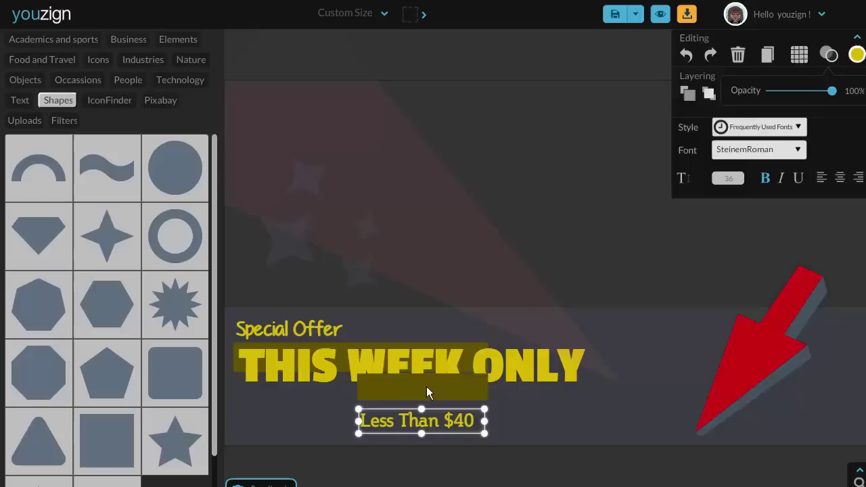
{"action": "left_click", "coordinate": [426, 387]}
{"action": "left_click_drag", "start_coordinate": [439, 396], "coordinate": [431, 424]}
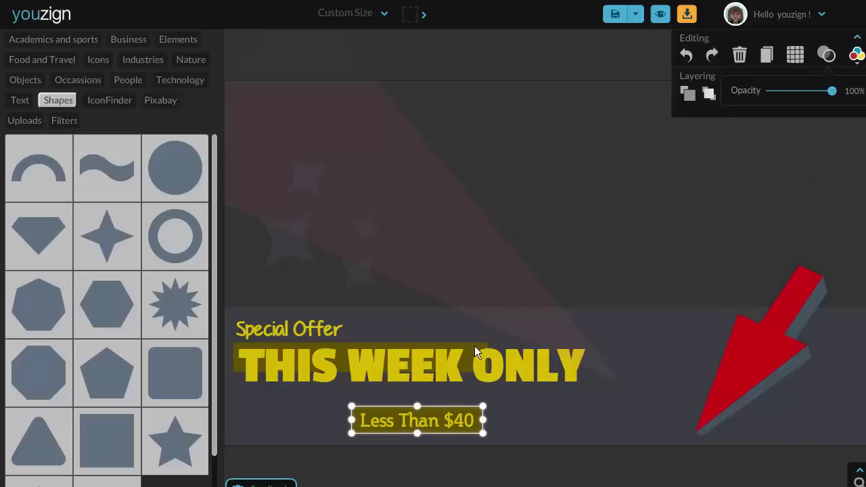
Step: Stretch the yellow highlight box across the whole headline and layer it behind the text
{"action": "left_click", "coordinate": [473, 353]}
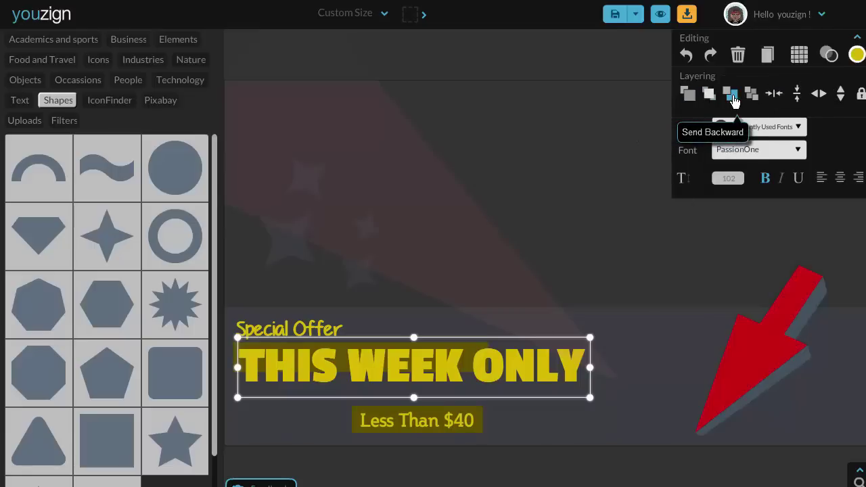
{"action": "left_click", "coordinate": [732, 99]}
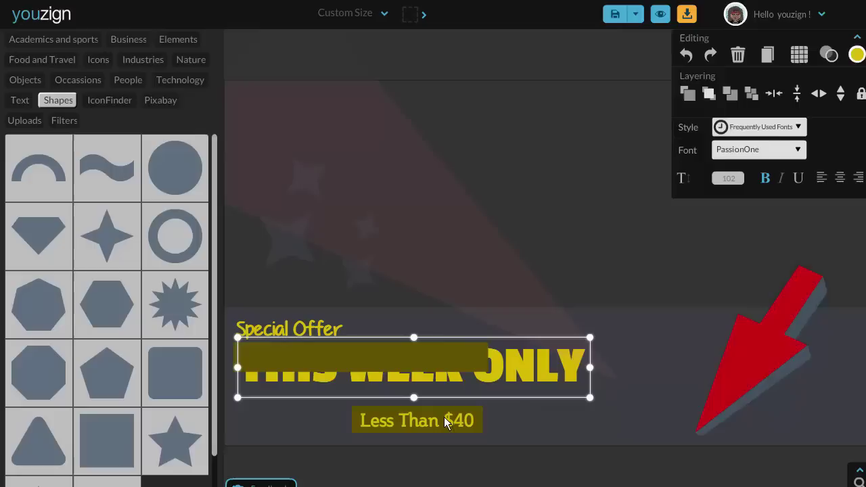
{"action": "left_click", "coordinate": [443, 357]}
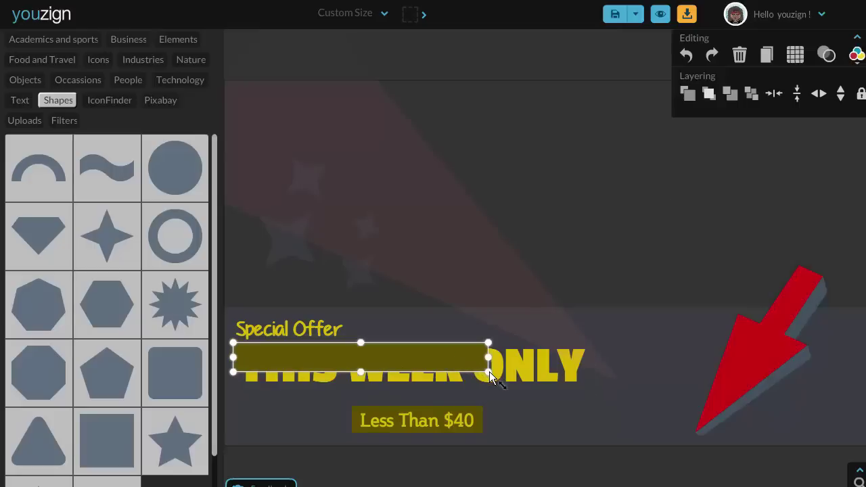
{"action": "left_click_drag", "start_coordinate": [487, 371], "coordinate": [500, 373]}
{"action": "left_click_drag", "start_coordinate": [547, 390], "coordinate": [593, 385]}
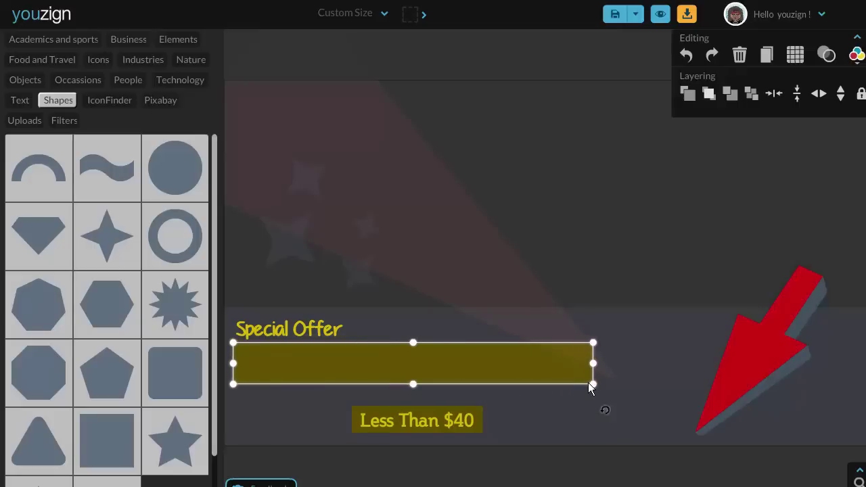
{"action": "left_click", "coordinate": [730, 94]}
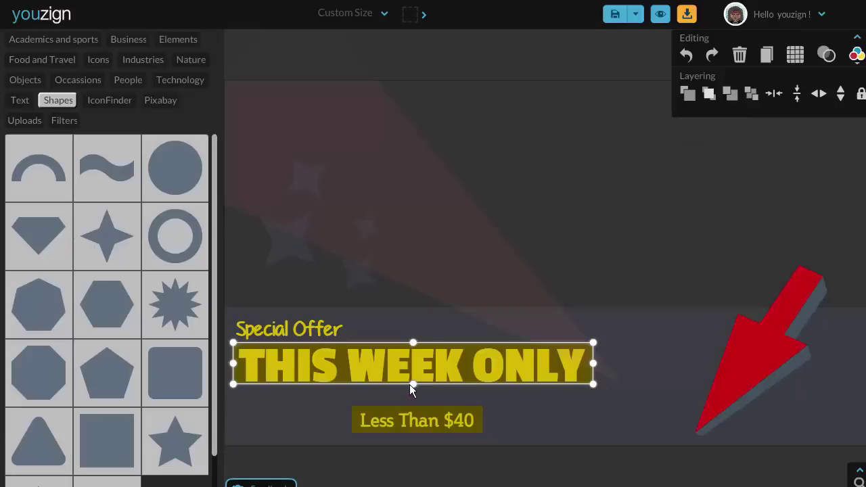
{"action": "left_click_drag", "start_coordinate": [414, 384], "coordinate": [415, 390]}
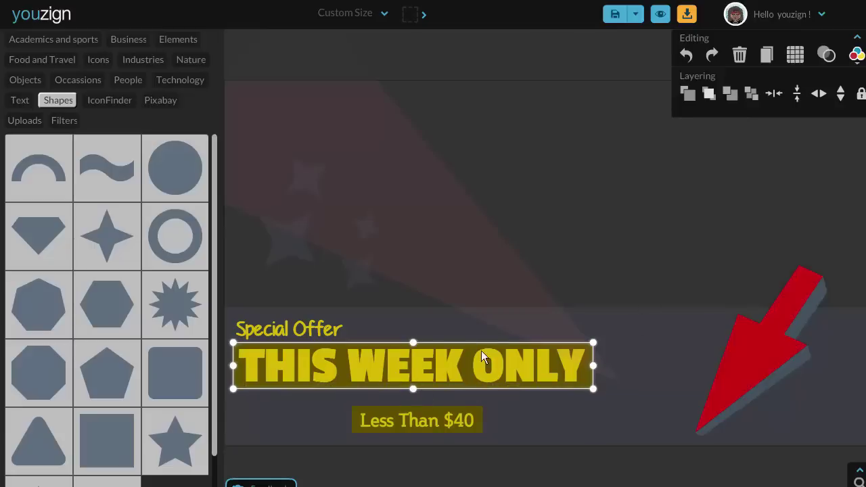
Step: Move the 'Less Than $40' text and its yellow box up, then tilt both about 14°
{"action": "left_click", "coordinate": [434, 417]}
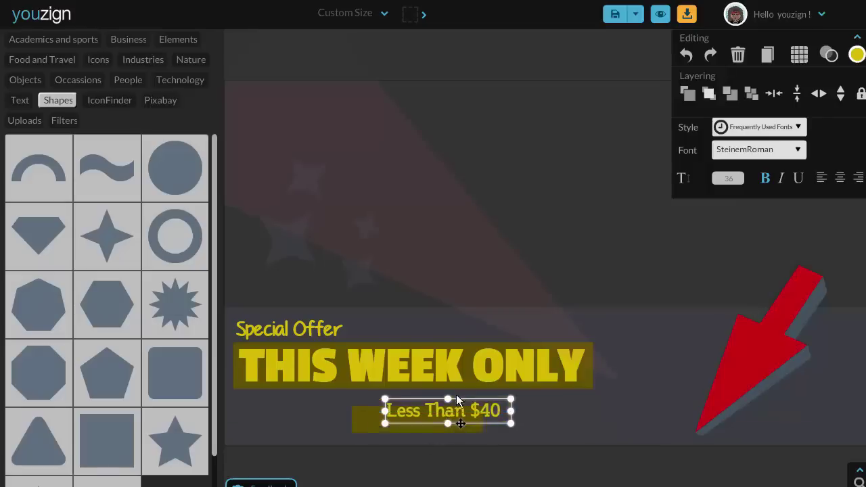
{"action": "left_click_drag", "start_coordinate": [420, 422], "coordinate": [468, 405]}
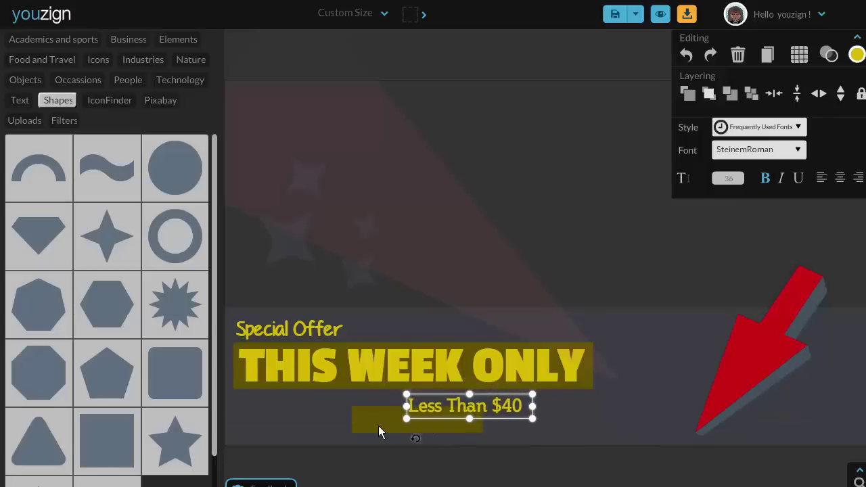
{"action": "left_click", "coordinate": [379, 426]}
{"action": "left_click_drag", "start_coordinate": [381, 426], "coordinate": [433, 410]}
{"action": "left_click_drag", "start_coordinate": [532, 421], "coordinate": [534, 404]}
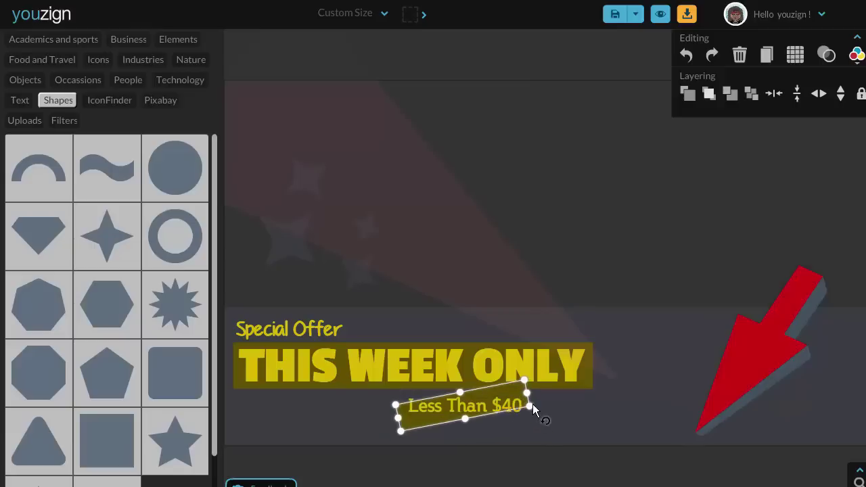
{"action": "left_click", "coordinate": [492, 406]}
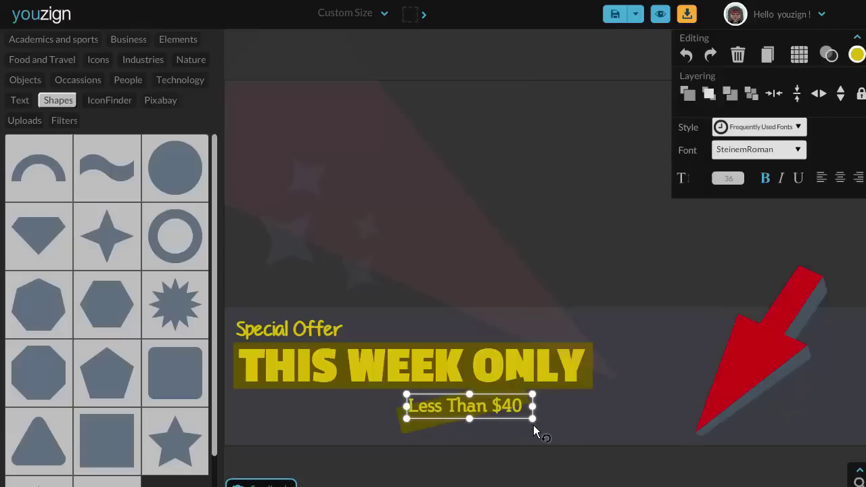
{"action": "left_click_drag", "start_coordinate": [536, 418], "coordinate": [495, 406]}
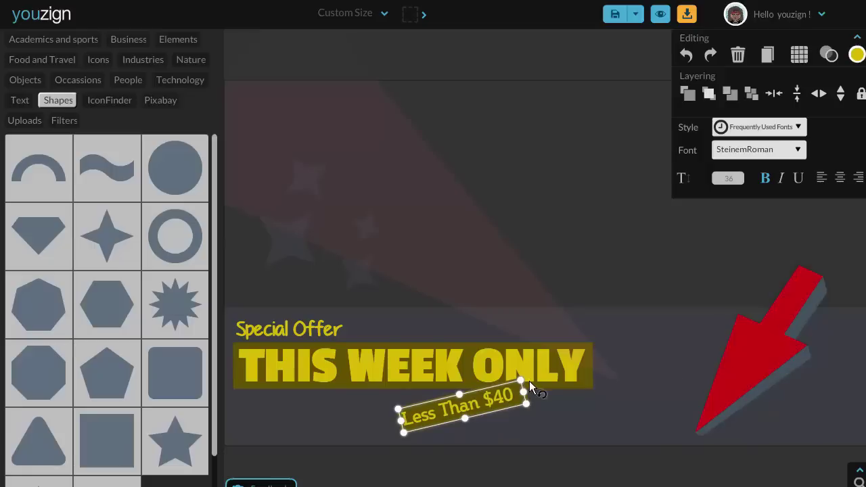
Step: Reorder layers so the 'Less Than $40' text sits in front of its yellow tag box
{"action": "left_click", "coordinate": [592, 413]}
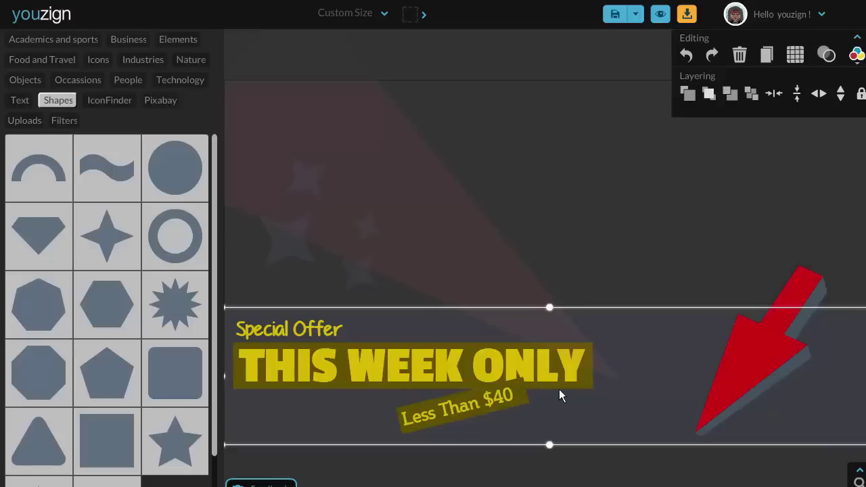
{"action": "left_click", "coordinate": [521, 397]}
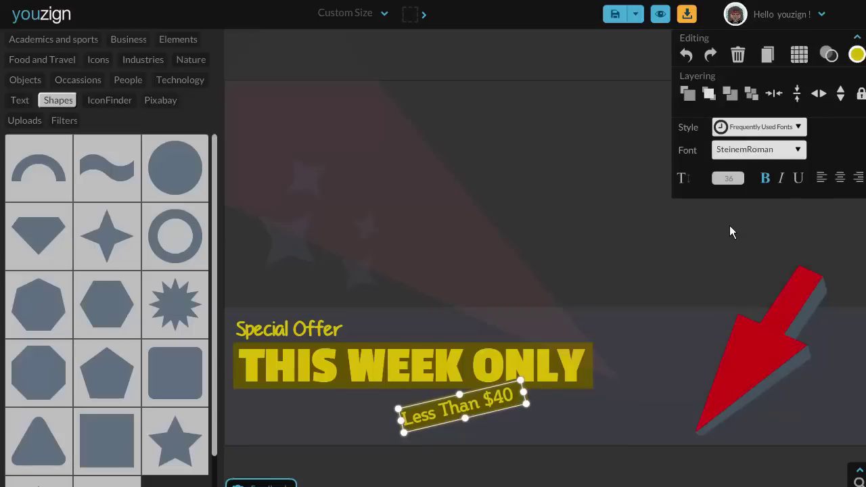
{"action": "left_click", "coordinate": [730, 93]}
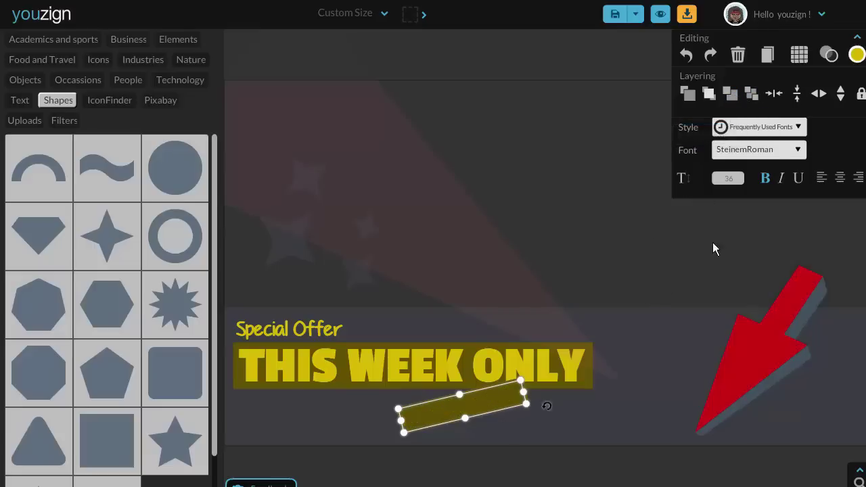
{"action": "left_click", "coordinate": [498, 399]}
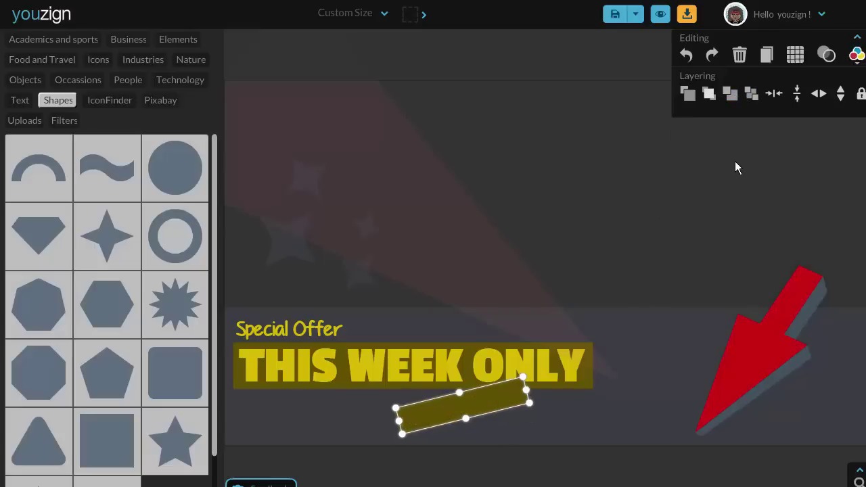
{"action": "left_click", "coordinate": [731, 94]}
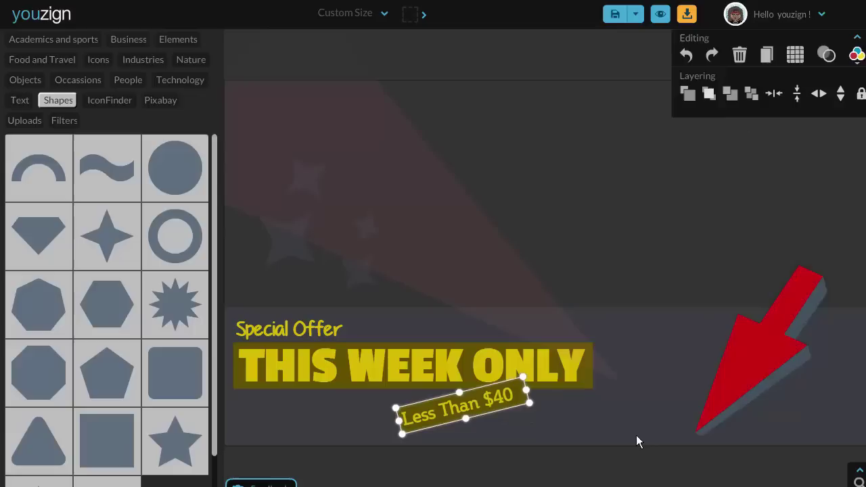
{"action": "left_click", "coordinate": [581, 426]}
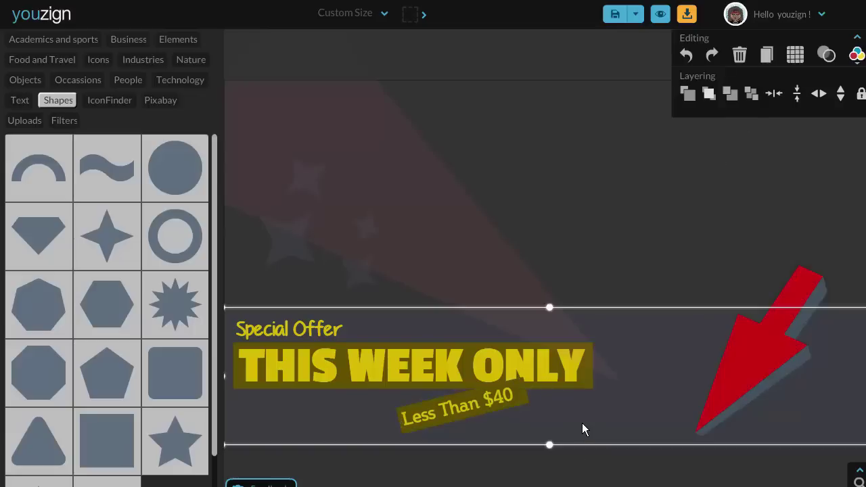
{"action": "left_click", "coordinate": [526, 397]}
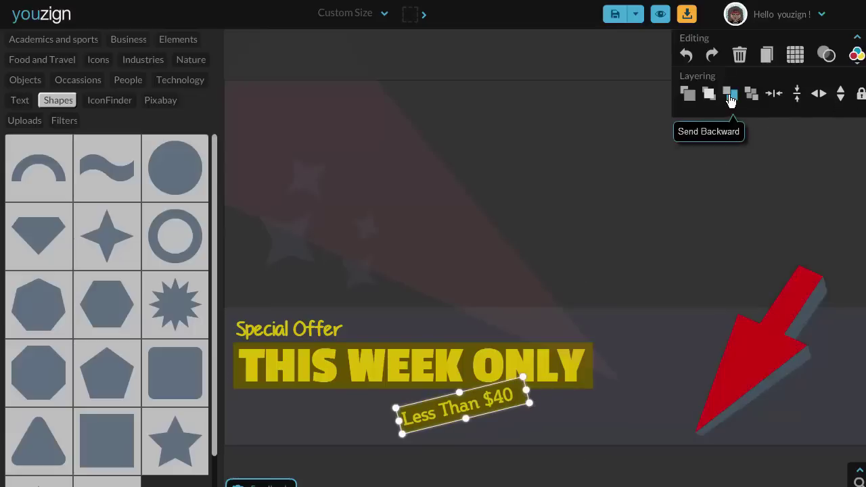
{"action": "left_click", "coordinate": [589, 416]}
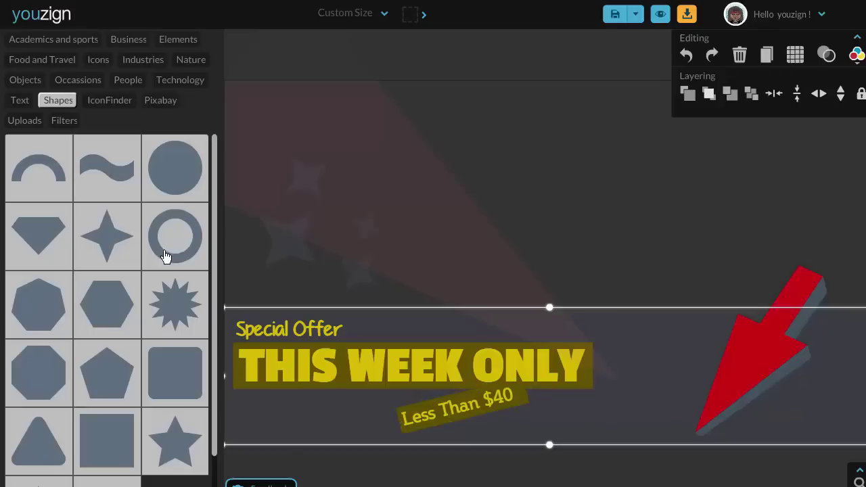
Step: Enlarge the red arrow by dragging its corner up and to the right
{"action": "left_click", "coordinate": [767, 363]}
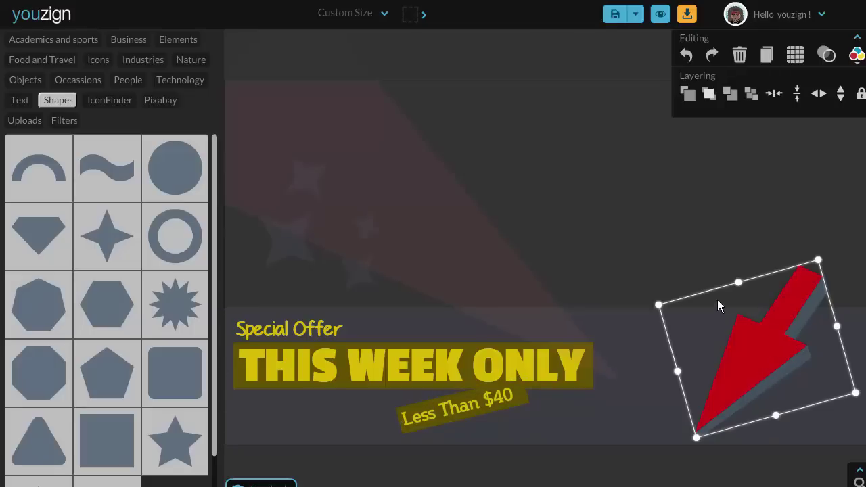
{"action": "left_click_drag", "start_coordinate": [818, 259], "coordinate": [843, 192]}
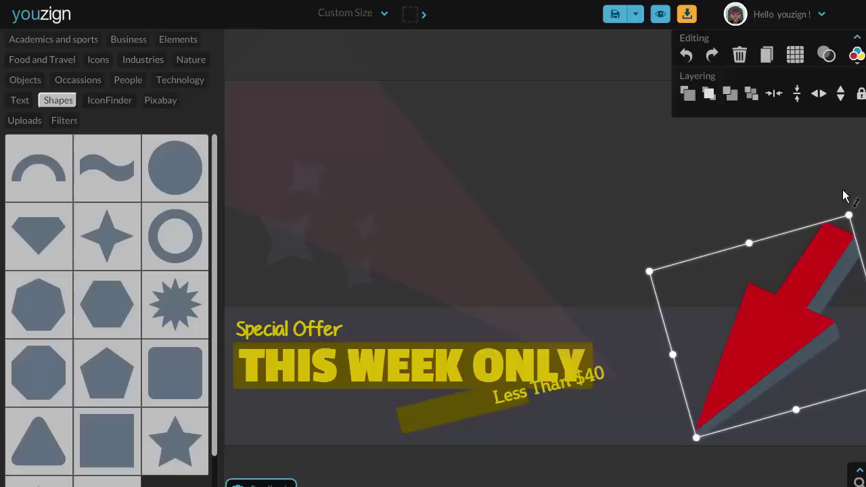
{"action": "left_click", "coordinate": [609, 199]}
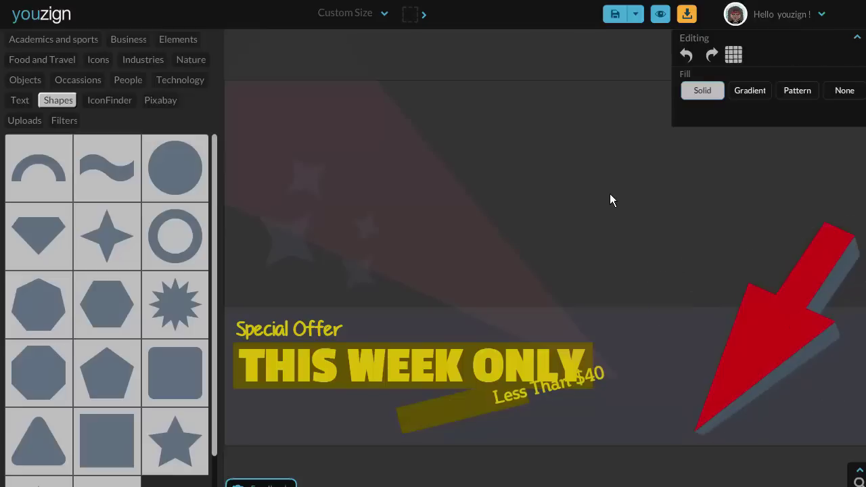
Step: Move the 'Less Than $40' text back onto its tilted yellow tag
{"action": "left_click", "coordinate": [567, 386]}
{"action": "left_click_drag", "start_coordinate": [561, 384], "coordinate": [473, 411]}
{"action": "left_click", "coordinate": [677, 235]}
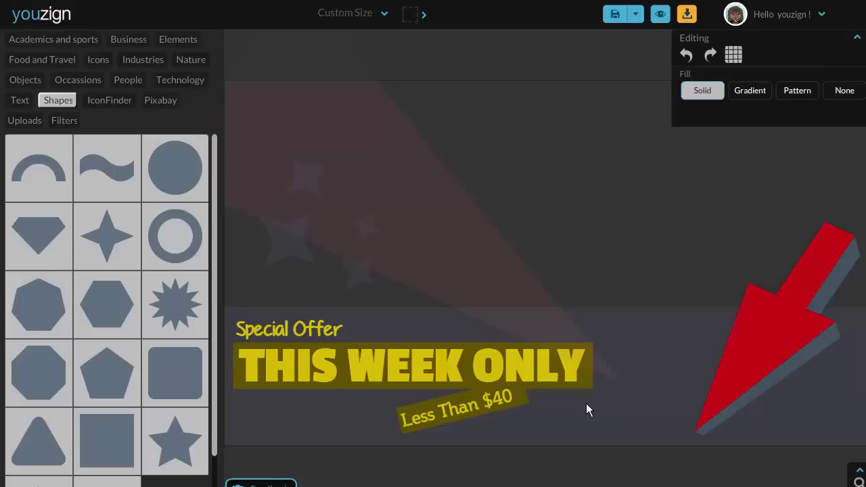
Step: Save the design, overwriting the existing version
{"action": "left_click", "coordinate": [610, 16]}
{"action": "left_click", "coordinate": [621, 31]}
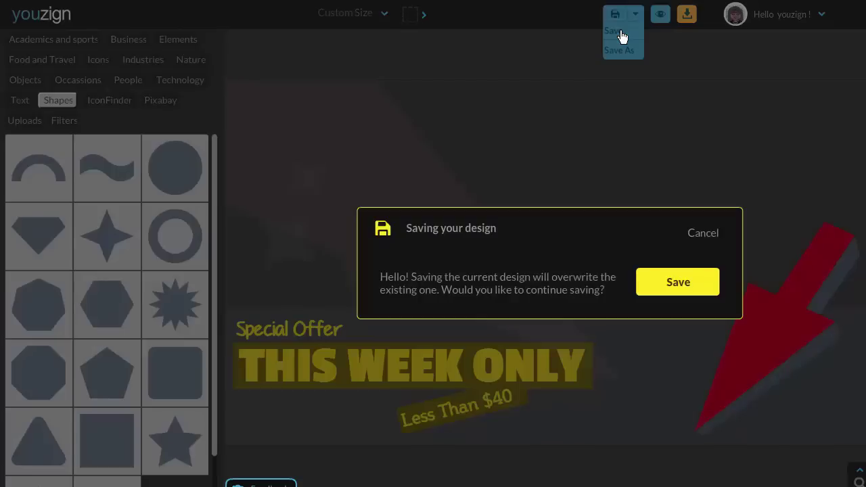
{"action": "left_click", "coordinate": [686, 284]}
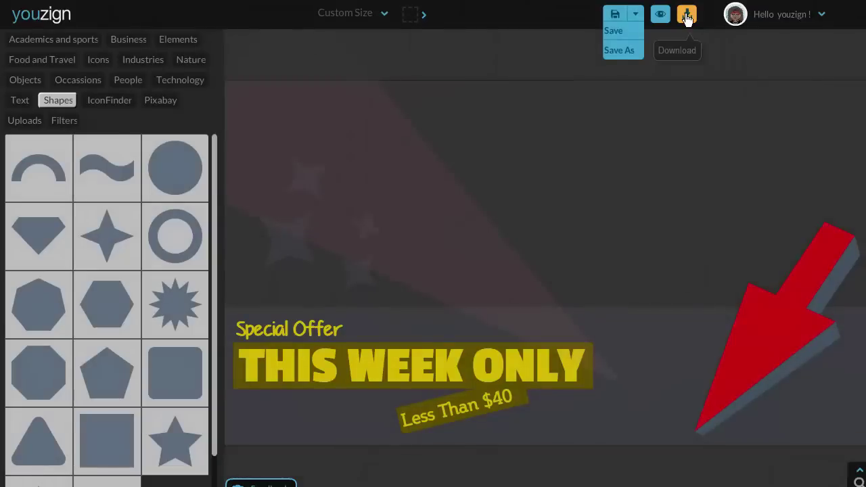
Step: Go through the download dialog with the file named youzign9, then select the canvas background
{"action": "left_click", "coordinate": [687, 15]}
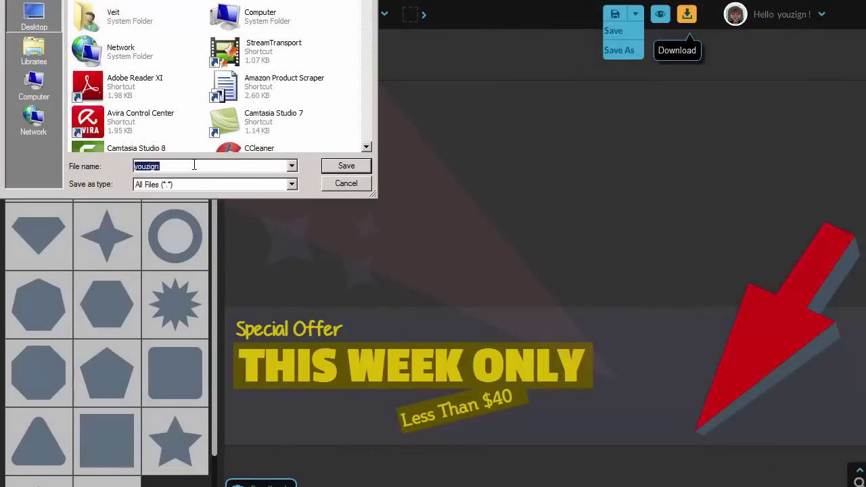
{"action": "left_click", "coordinate": [194, 165]}
{"action": "left_click", "coordinate": [350, 166]}
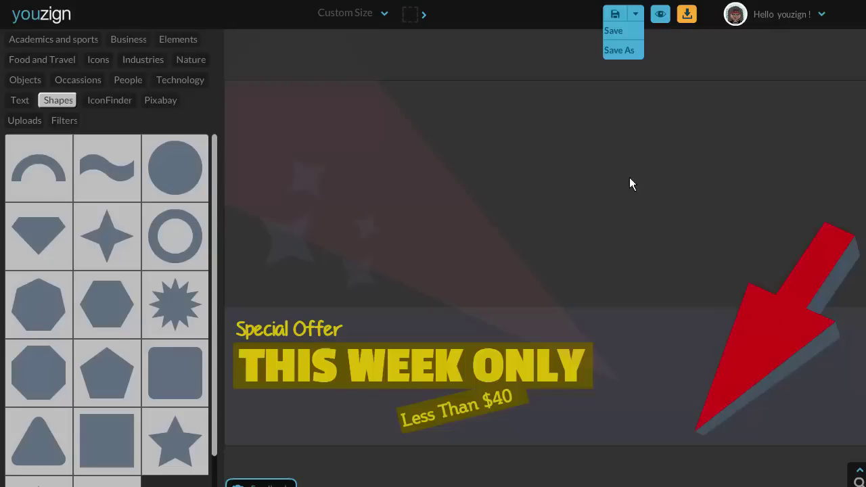
{"action": "left_click", "coordinate": [706, 162]}
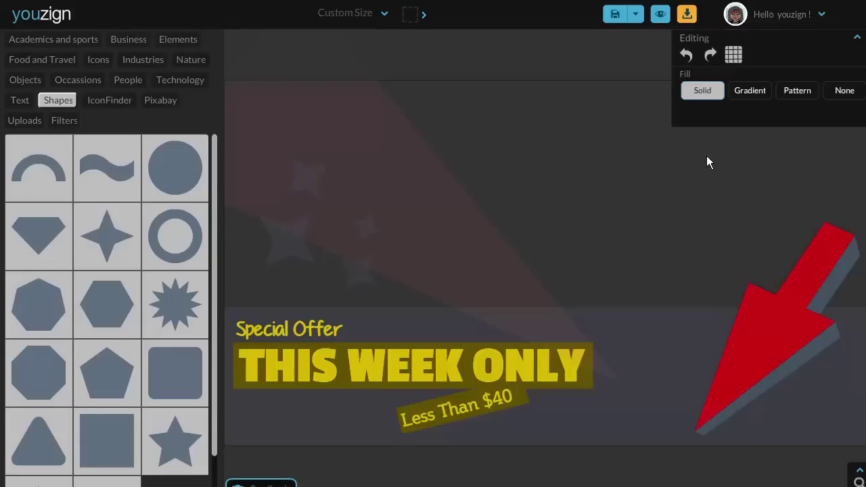
Step: Set the background fill to None for transparency and save over the existing design
{"action": "left_click", "coordinate": [845, 93]}
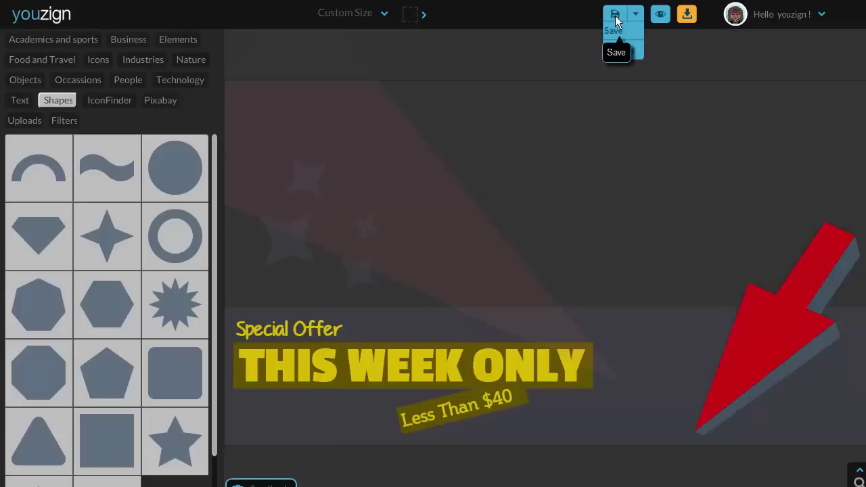
{"action": "mouse_move", "coordinate": [615, 15]}
{"action": "left_click", "coordinate": [614, 32]}
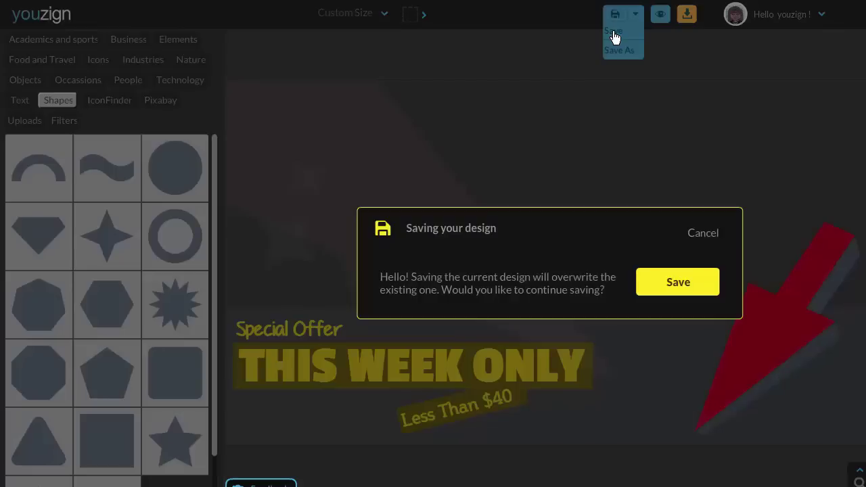
{"action": "left_click", "coordinate": [686, 284]}
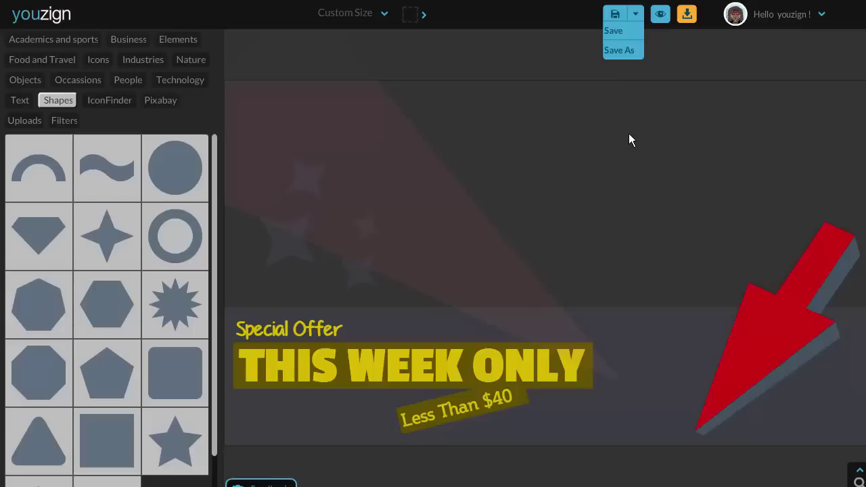
Step: Download the transparent-background design, naming the file youzign10
{"action": "left_click", "coordinate": [644, 122]}
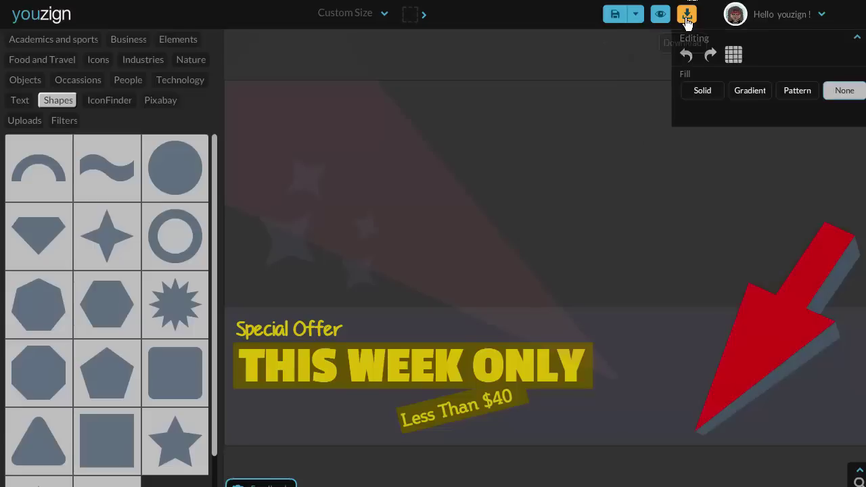
{"action": "left_click", "coordinate": [687, 20]}
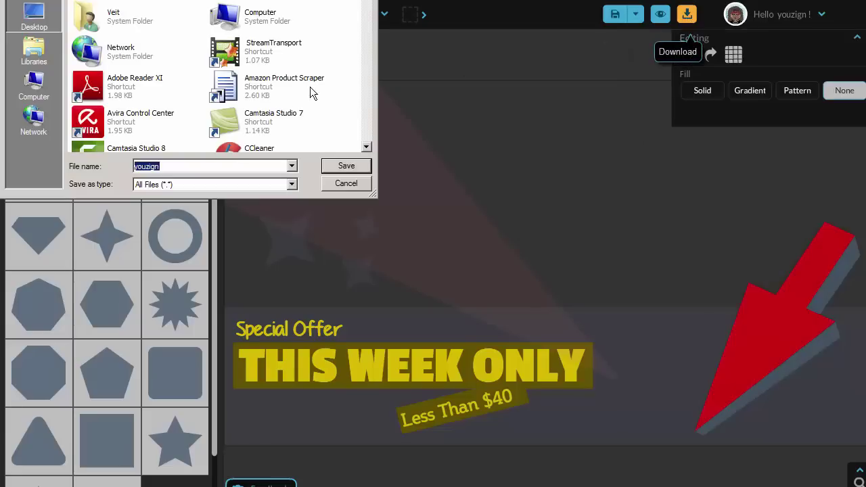
{"action": "left_click", "coordinate": [184, 166]}
{"action": "type", "text": "10"}
{"action": "left_click", "coordinate": [345, 167]}
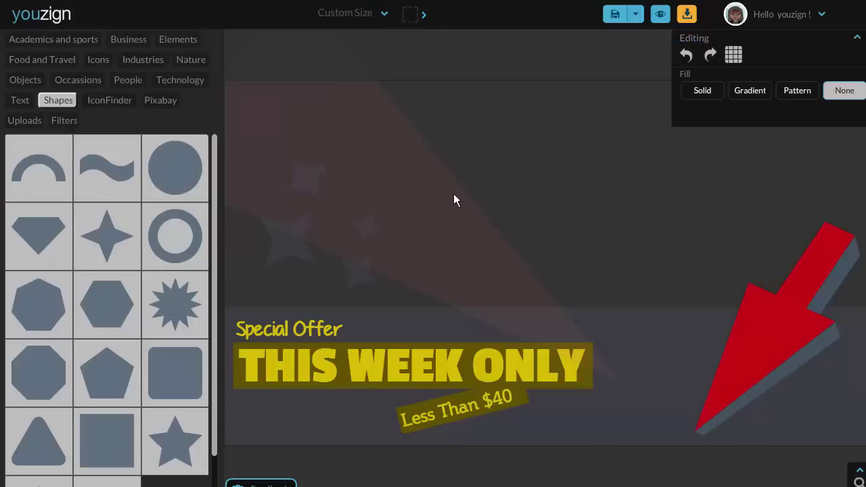
Step: Reveal the Custom Size settings showing the 1280 × 720 px canvas
{"action": "left_click", "coordinate": [414, 15]}
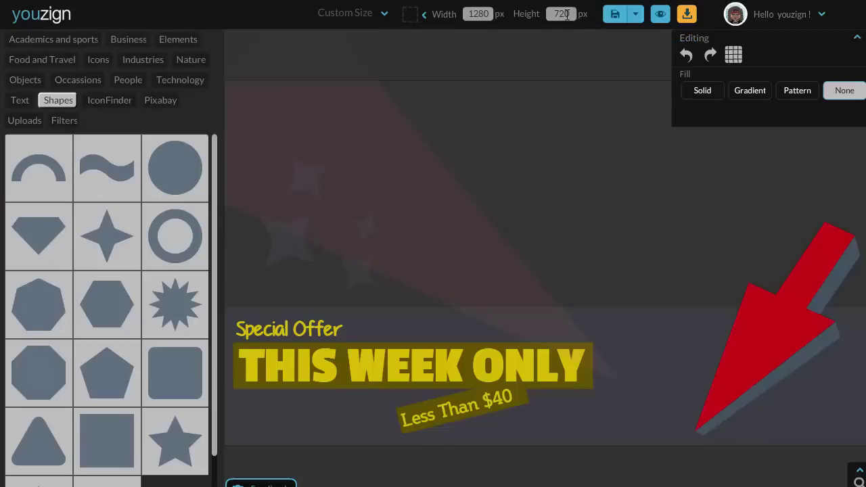